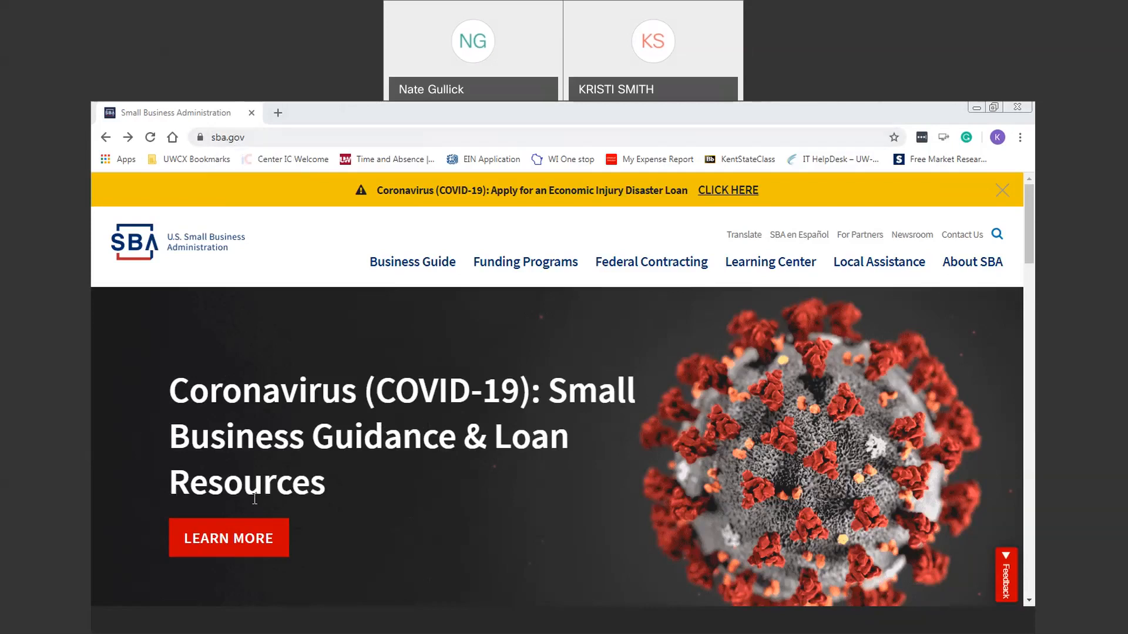
Step: Open SBA's coronavirus small business guidance and jump to its Economic Injury Disaster Loans and Loan Advance section
left_click(244, 539)
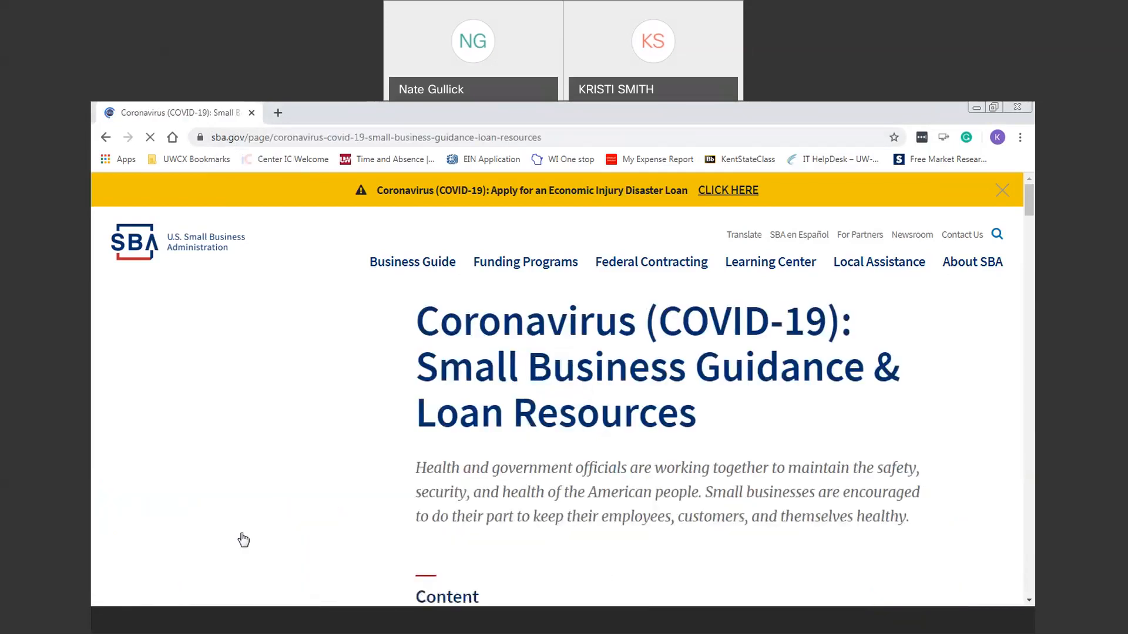
left_click_drag(1032, 210, 1033, 212)
scroll(964, 194, "down", 6)
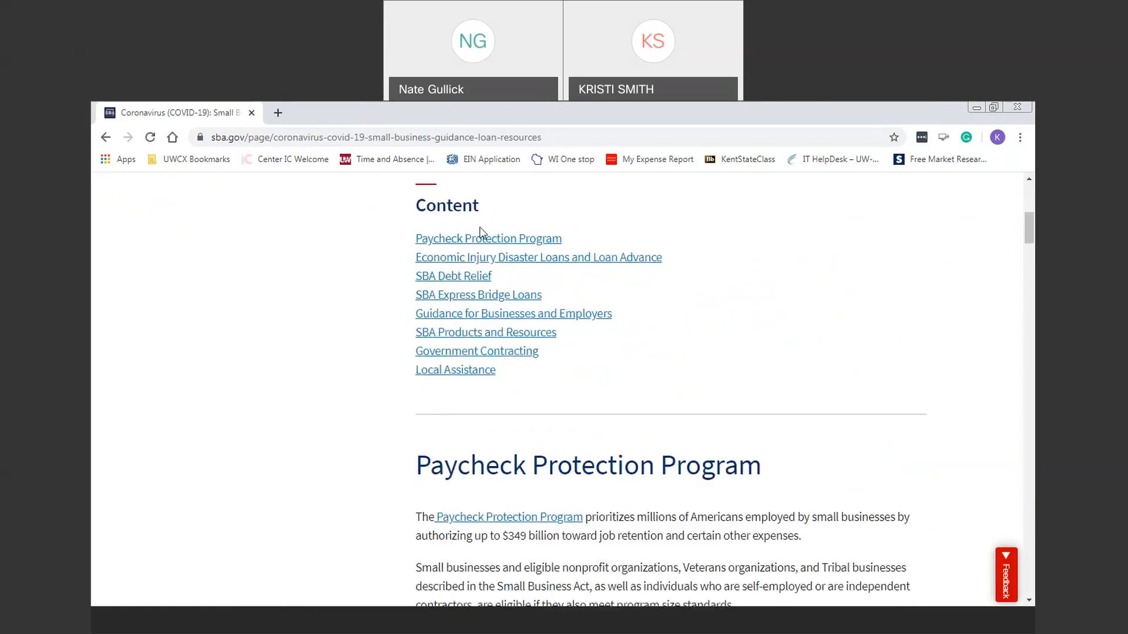
left_click(622, 269)
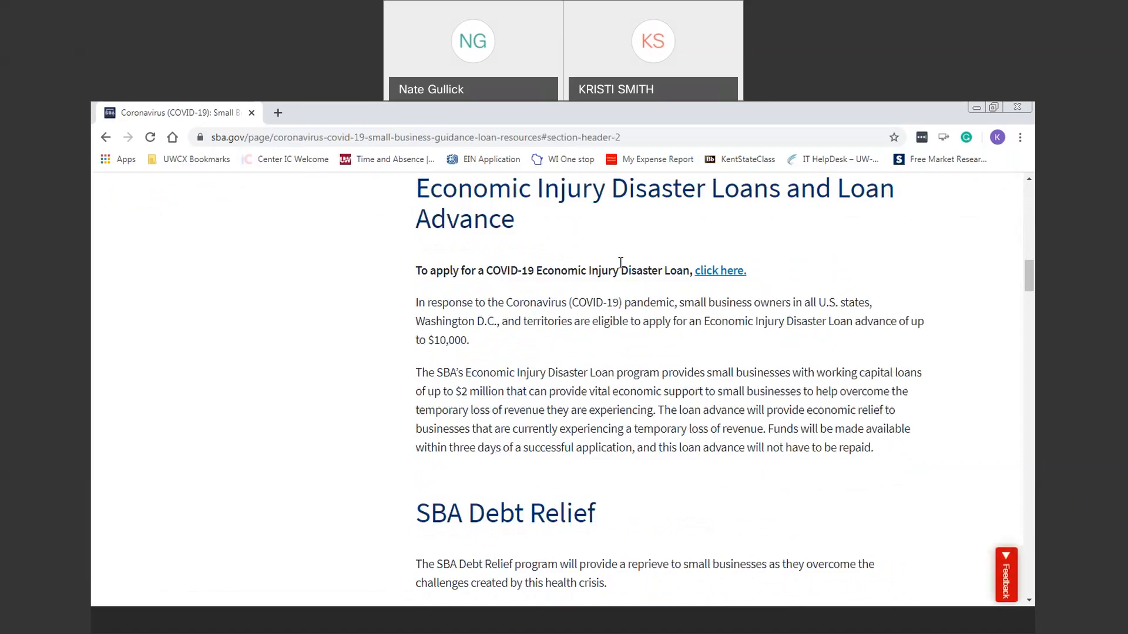
Step: Follow the 'click here.' link to the COVID-19 EIDL application and scroll to its eligibility requirements
left_click(722, 273)
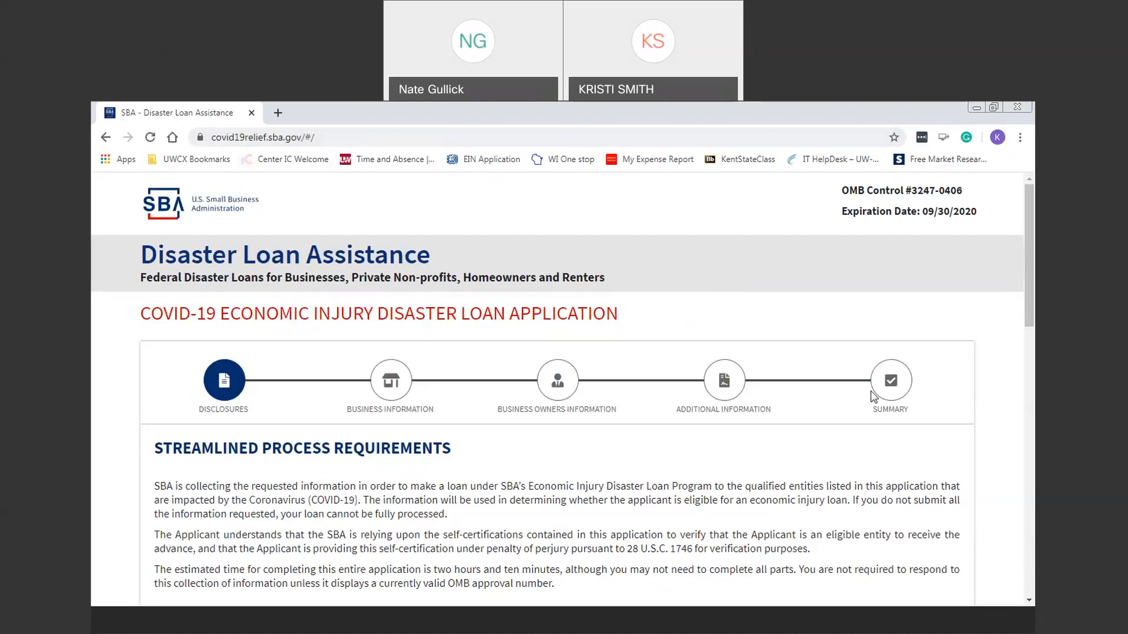
left_click_drag(1031, 265, 1034, 350)
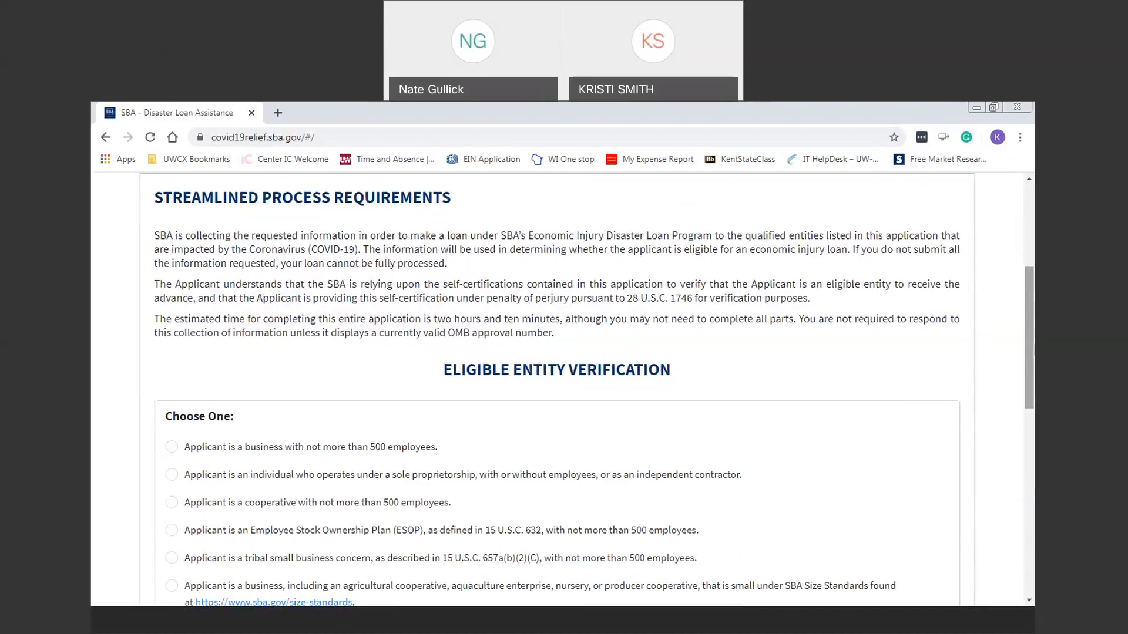
Step: Select 'Applicant is a business with not more than 500 employees' as the eligible entity type
scroll(1034, 349, "down", 3)
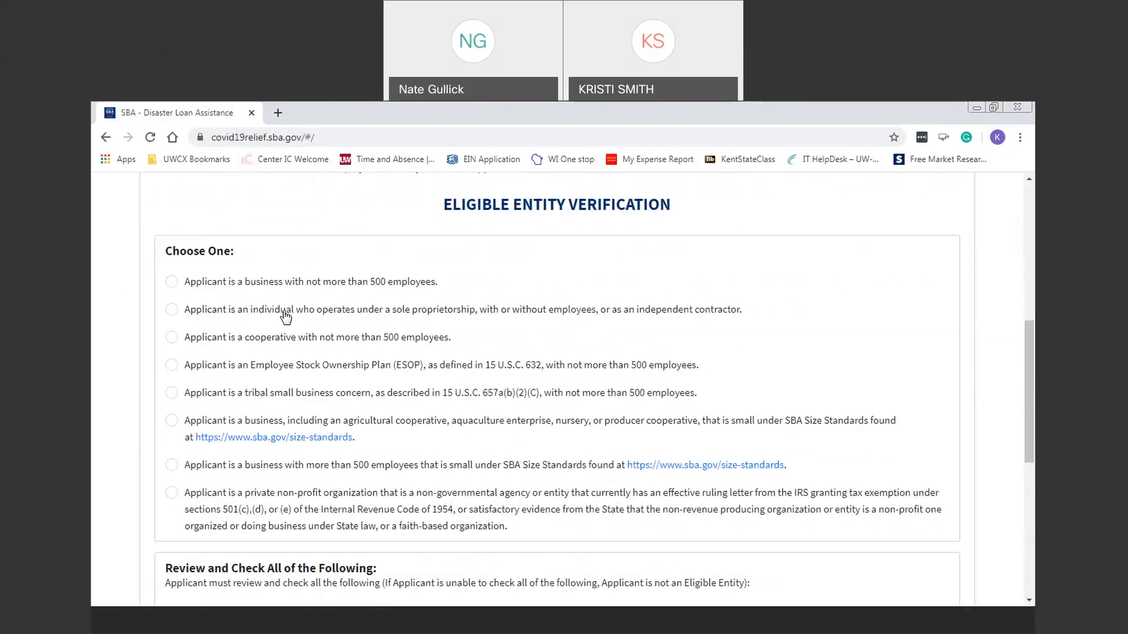
left_click(174, 284)
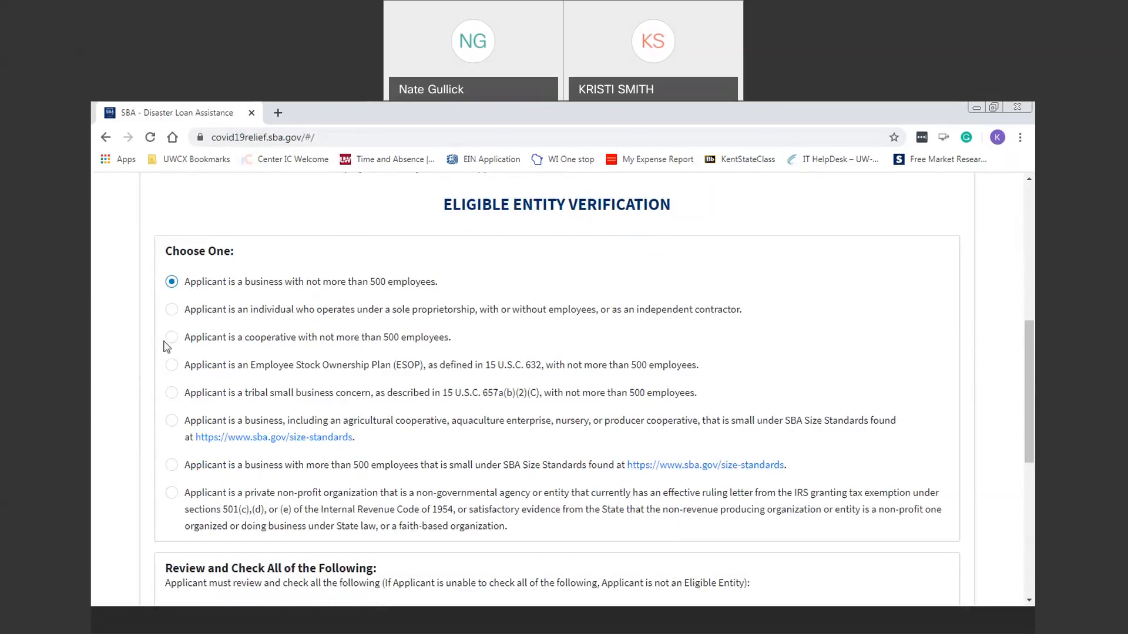
left_click(173, 315)
left_click(178, 284)
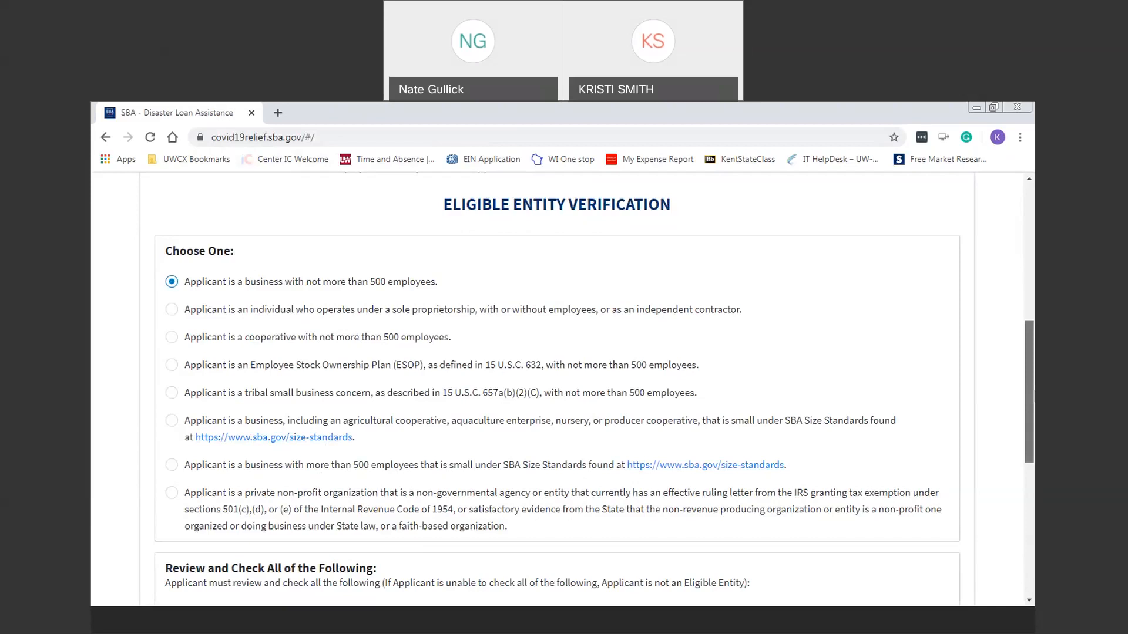
scroll(175, 316, "down", 5)
Step: Check the child support, agriculture, prurient, gambling, lobbying and government statements, then continue
left_click(172, 308)
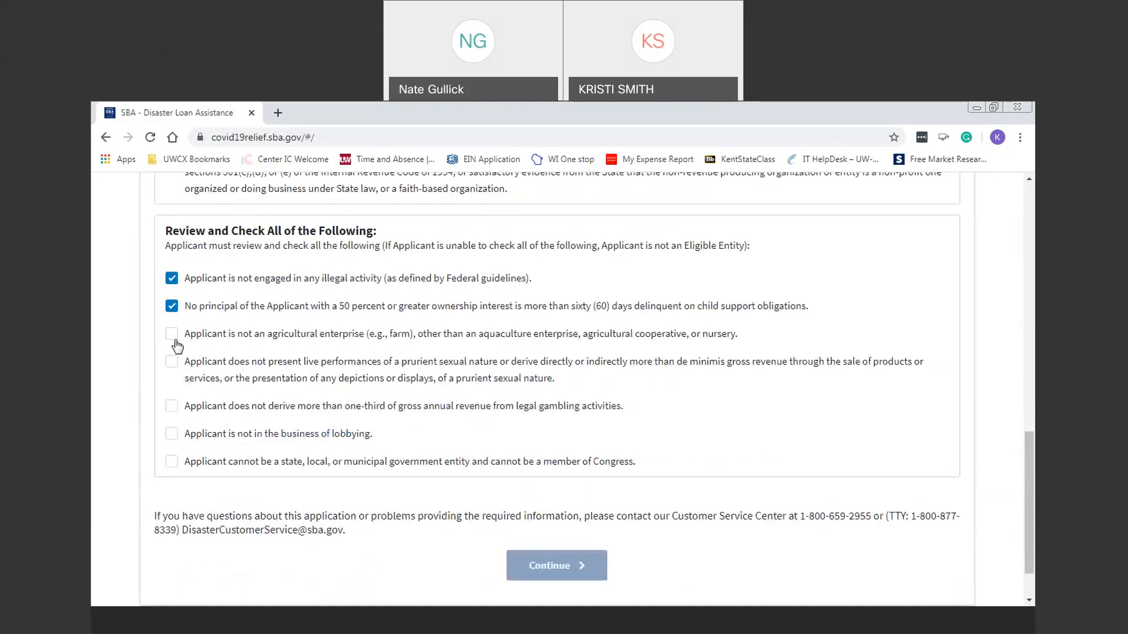
left_click(172, 336)
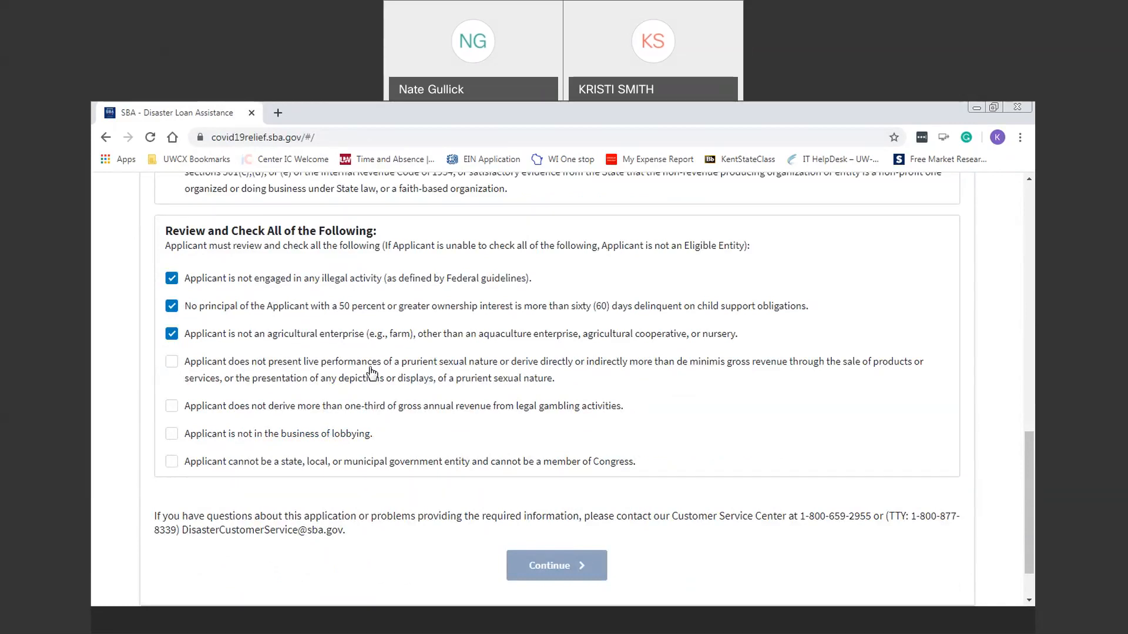
left_click(176, 365)
left_click(173, 411)
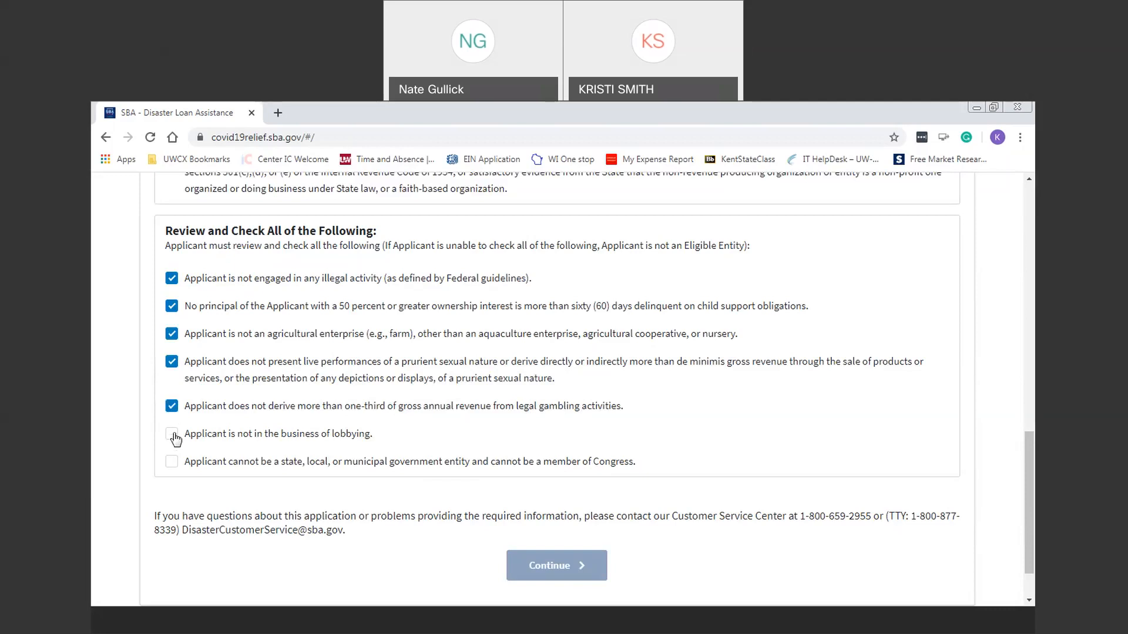
left_click(175, 442)
left_click(171, 464)
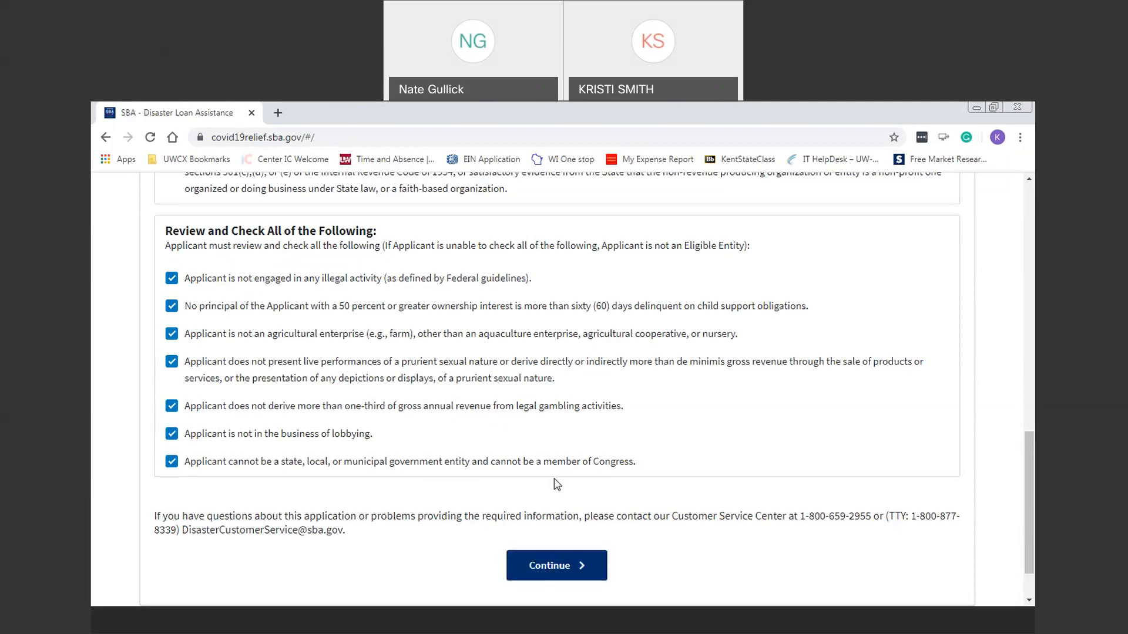
left_click(593, 568)
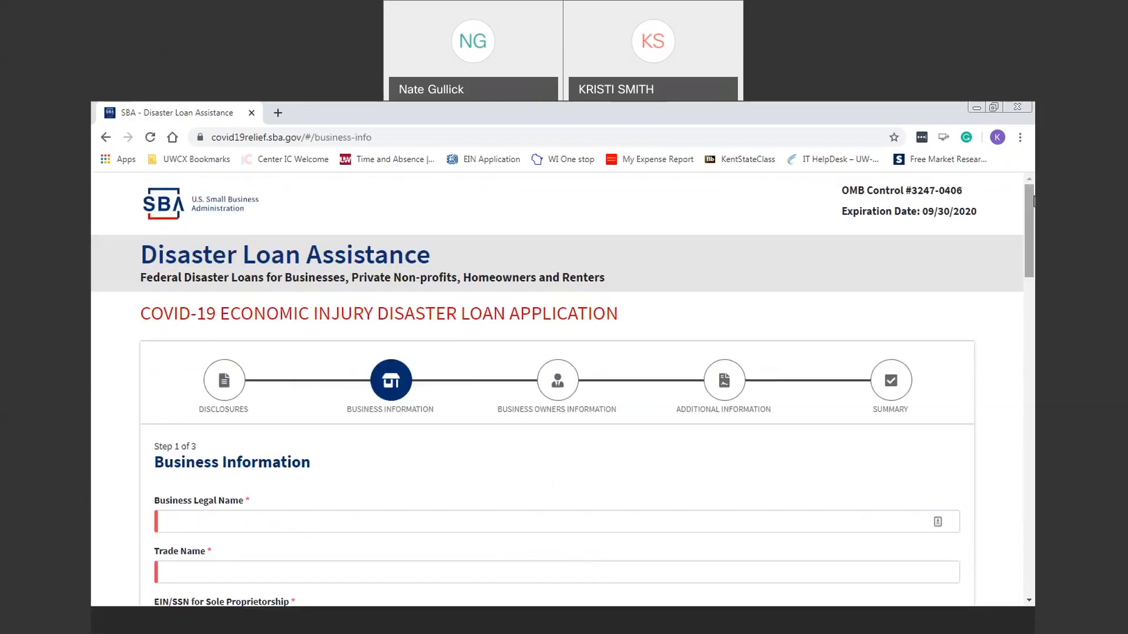
scroll(370, 316, "down", 4)
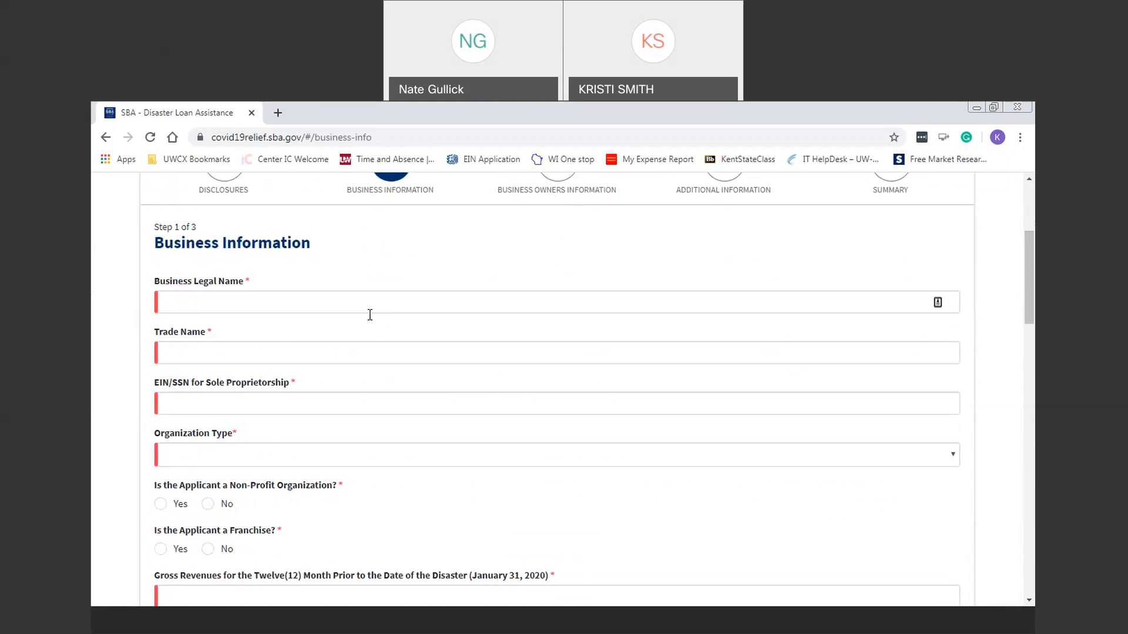
left_click(387, 305)
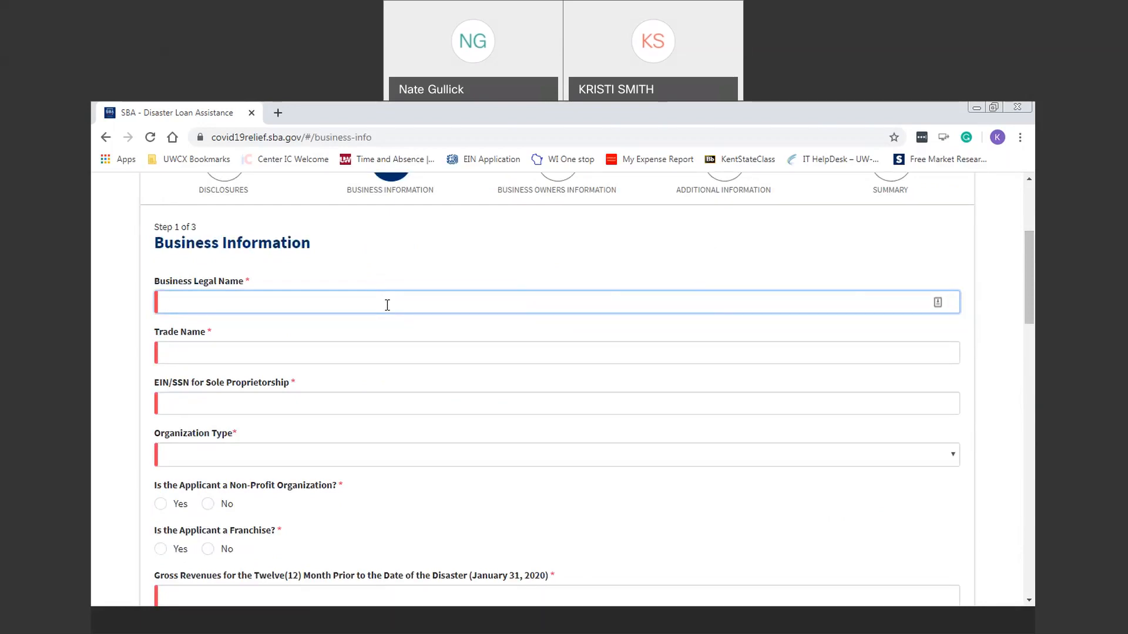
Step: Enter the owner's name as Business Legal Name, the salon's trade name, and the EIN
key("Tab")
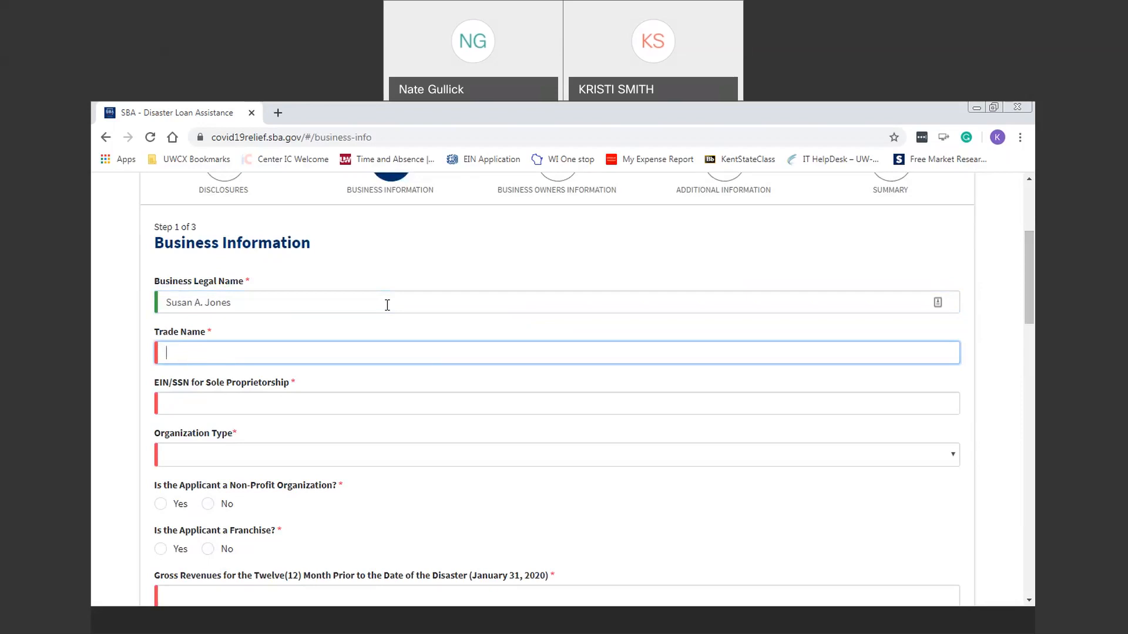
type("Susan's Styles Hair D")
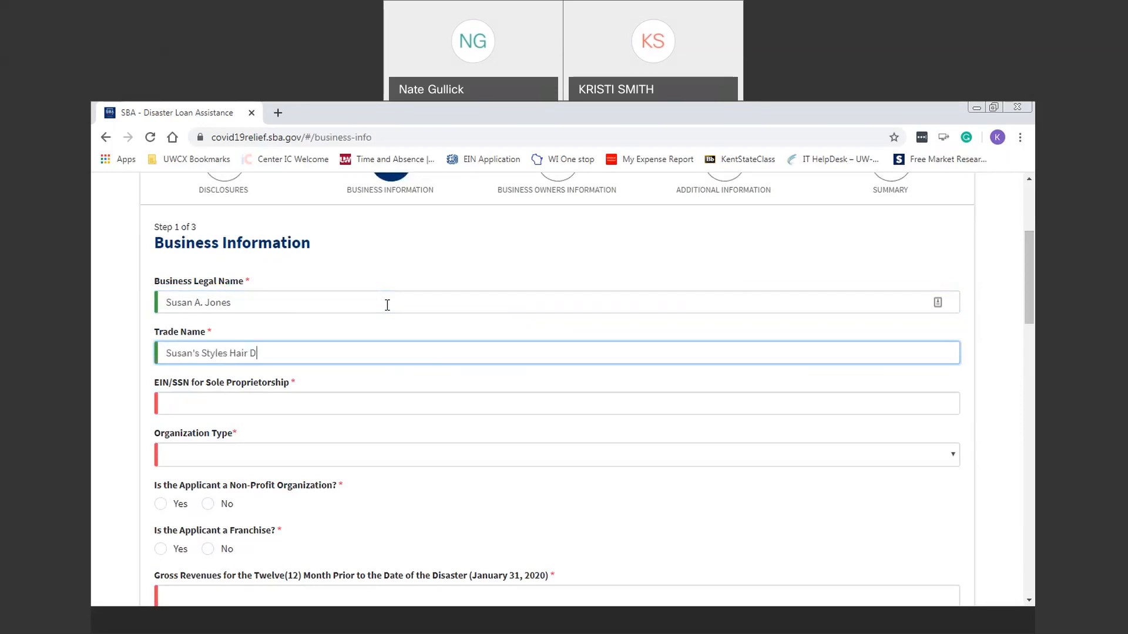
type("esigns")
key("Tab")
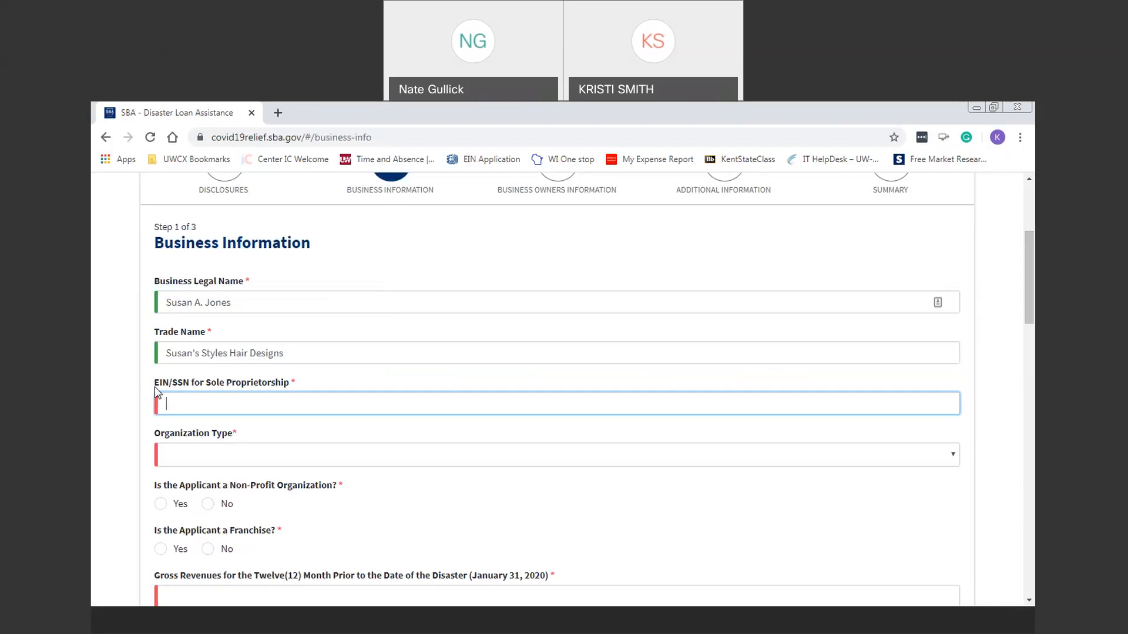
type("11-1111")
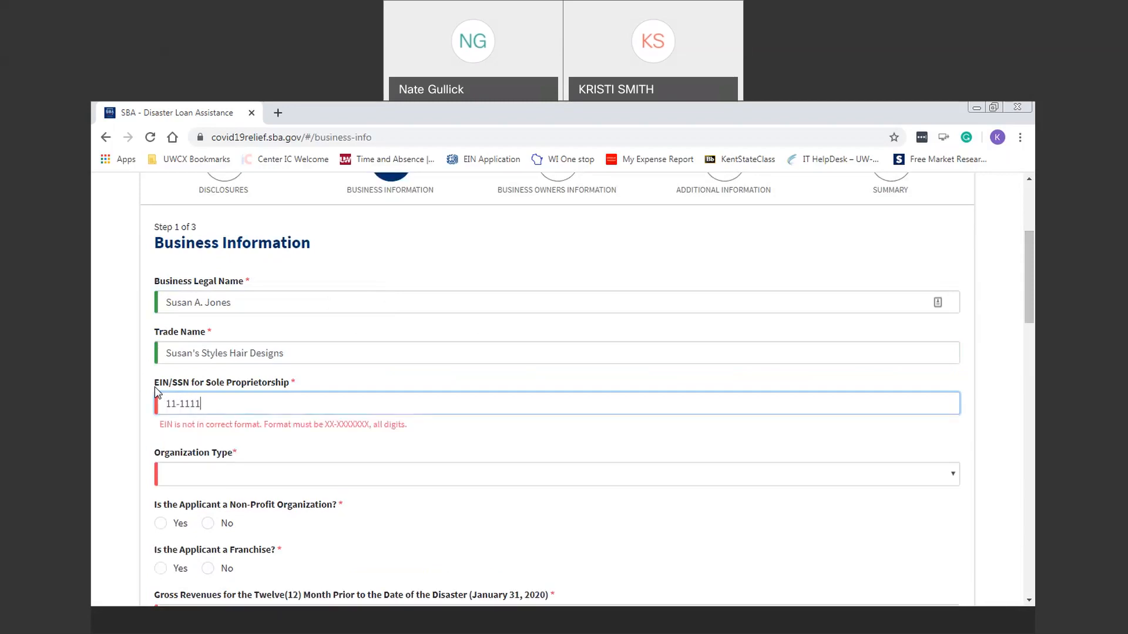
type("111")
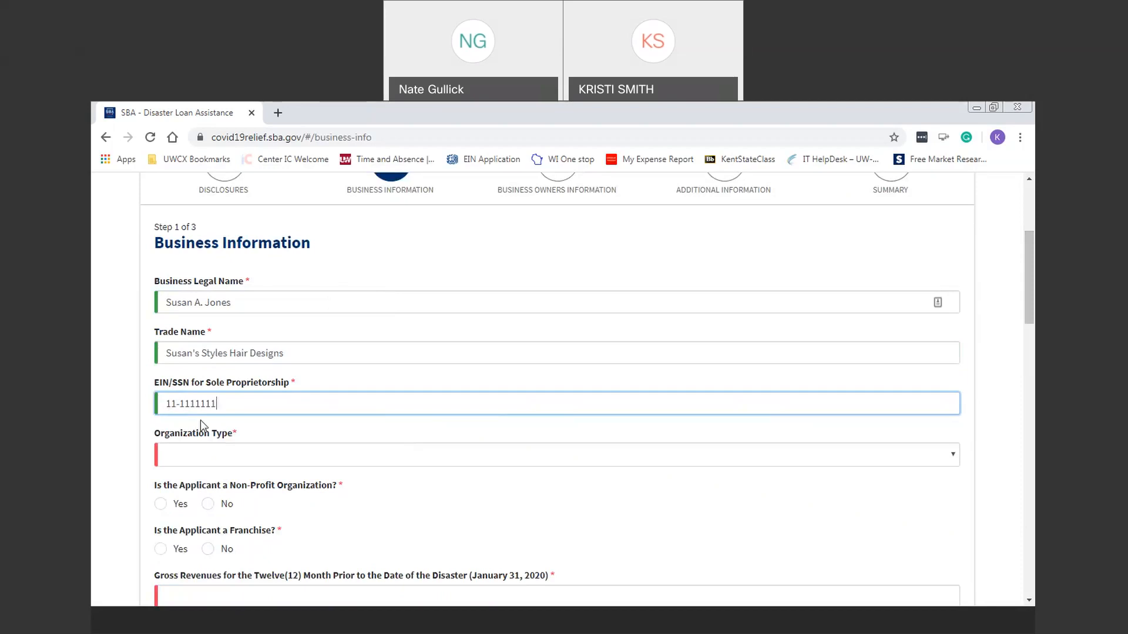
Step: Choose Sole Proprietorship as Organization Type and answer No for Non-Profit and Franchise
left_click(259, 456)
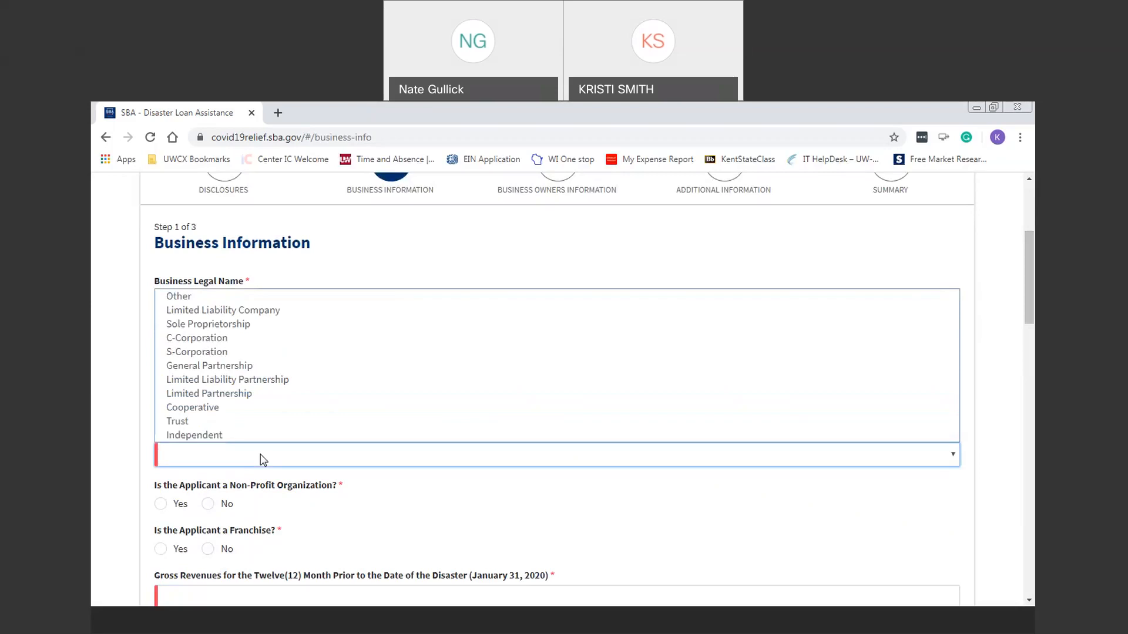
left_click(262, 324)
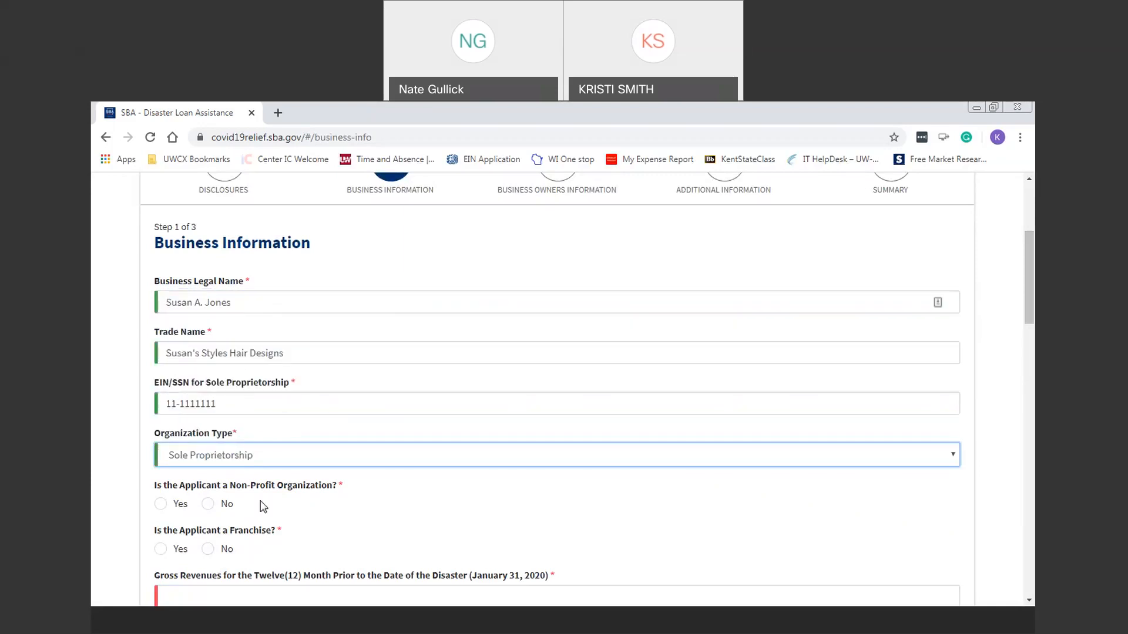
left_click(205, 506)
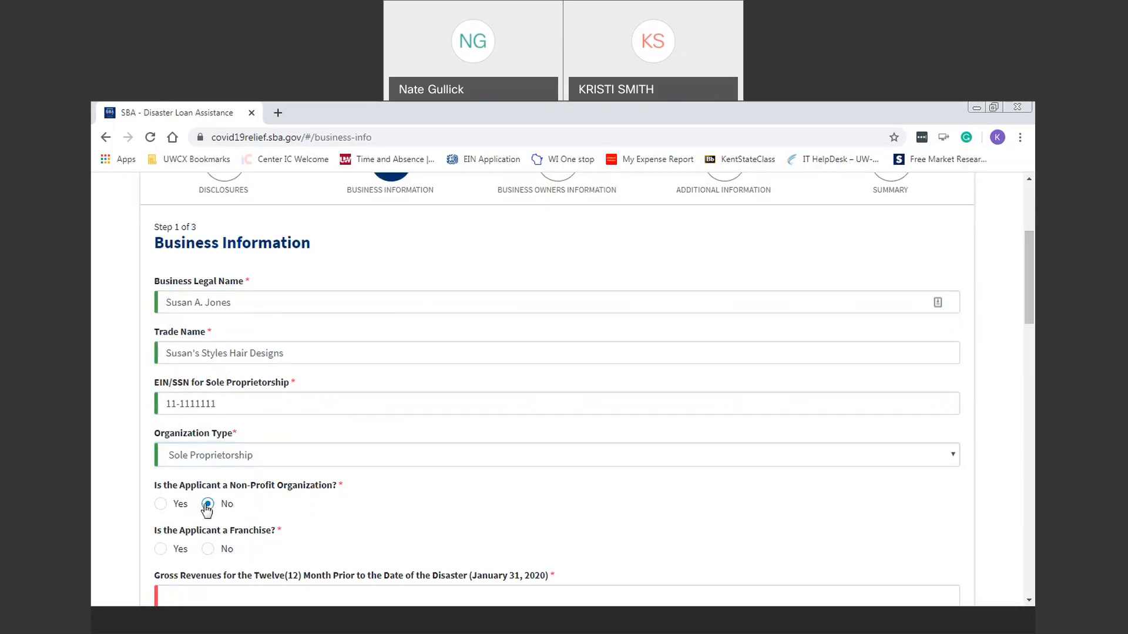
left_click(212, 551)
left_click_drag(1033, 290, 1033, 349)
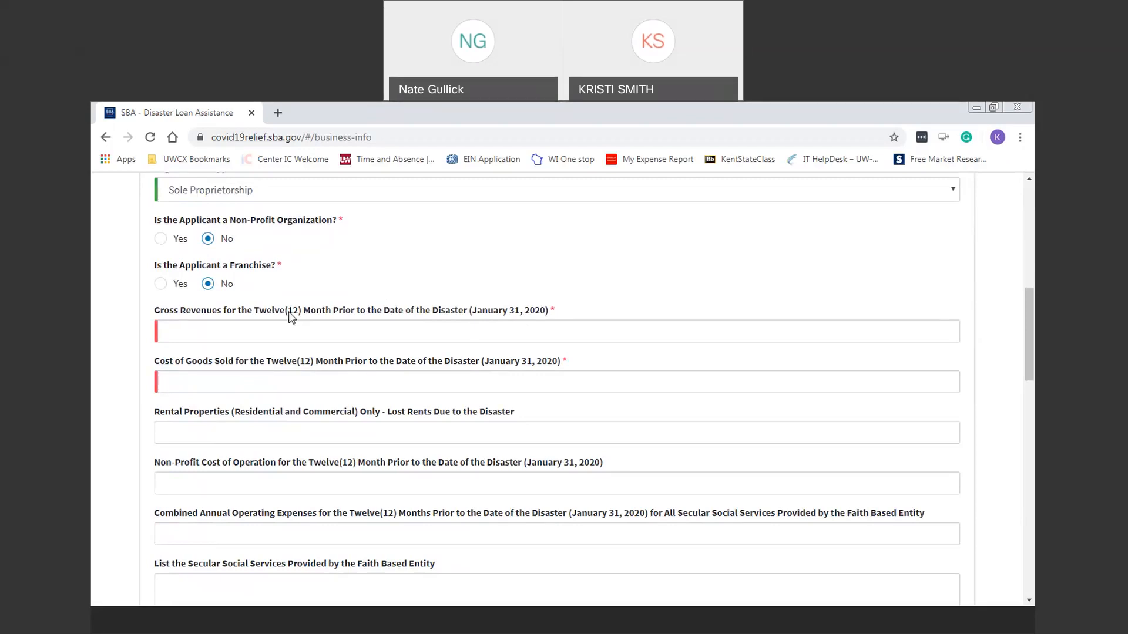
Step: Enter 110000 in the Gross Revenues field for the twelve months before January 31, 2020
left_click(292, 330)
type("110000")
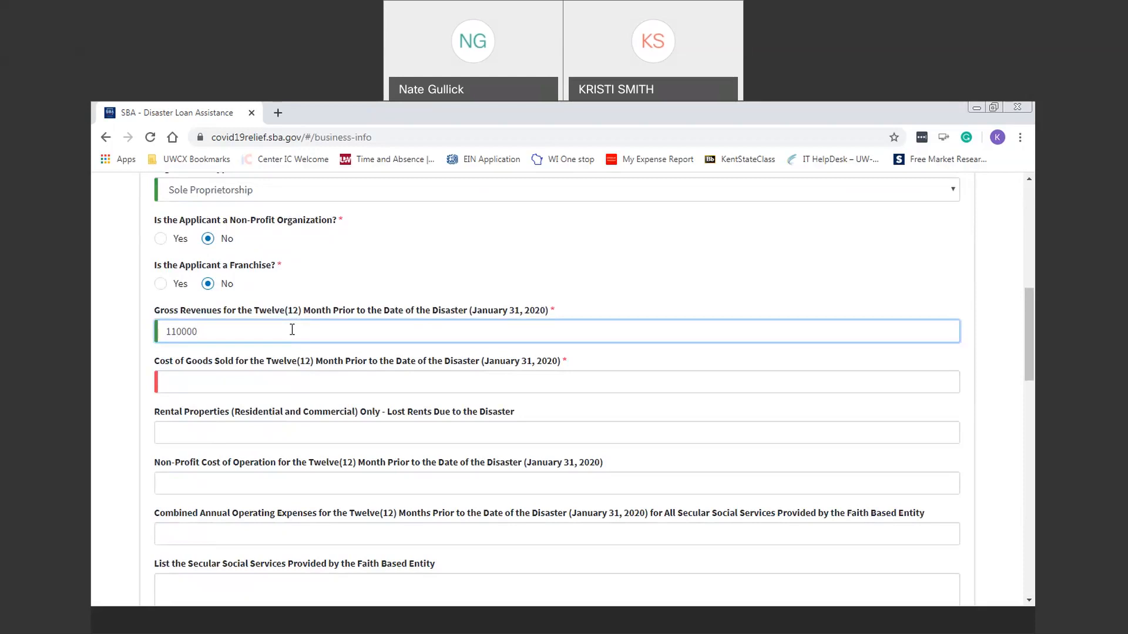
key("Tab")
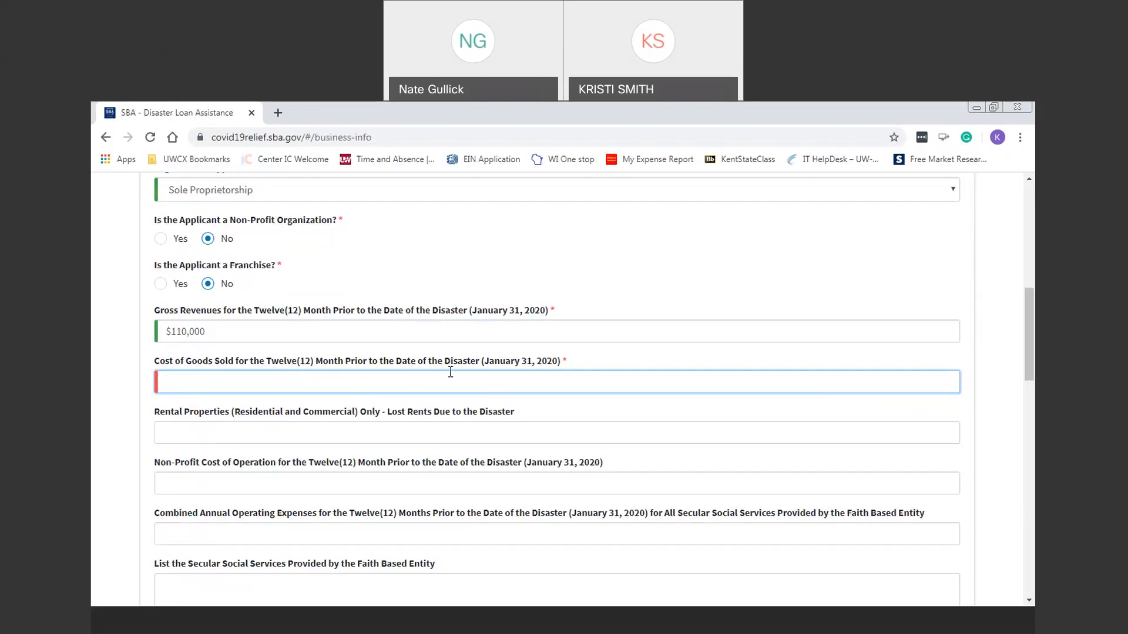
Step: Enter 12500 as Cost of Goods Sold for the twelve months before the disaster
type("12500")
key("Tab")
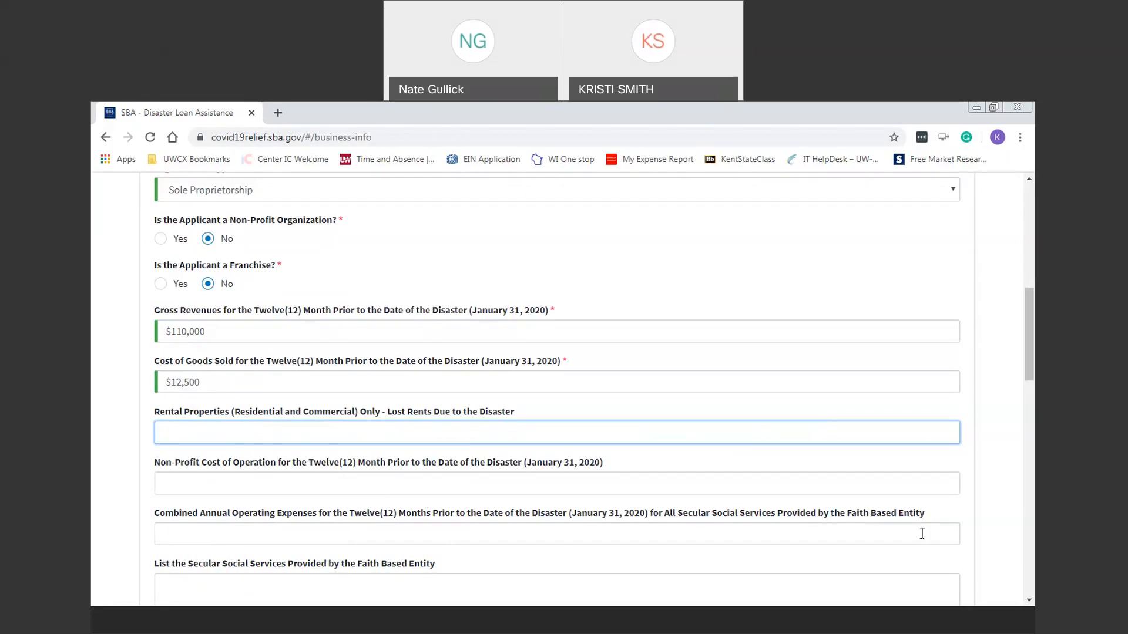
left_click(883, 538)
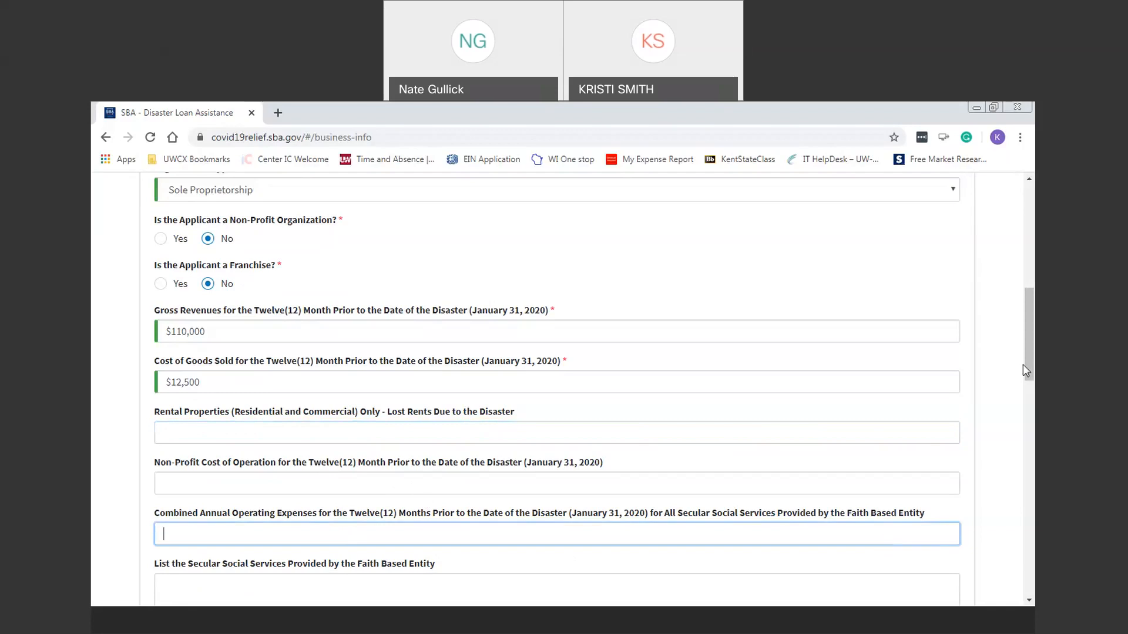
scroll(1028, 370, "down", 3)
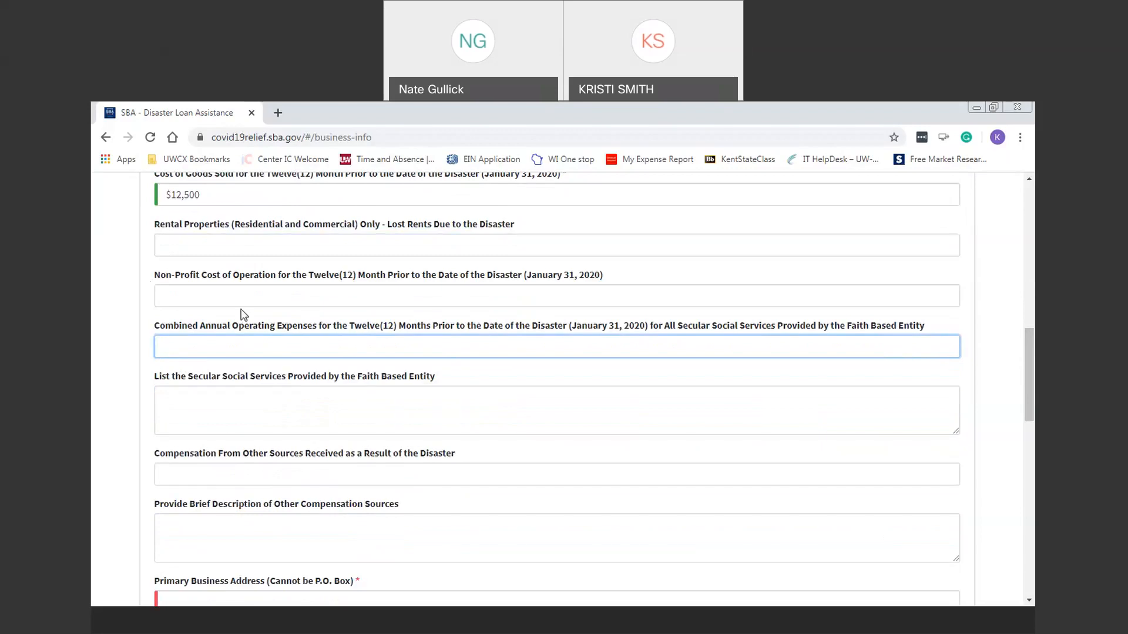
left_click(309, 409)
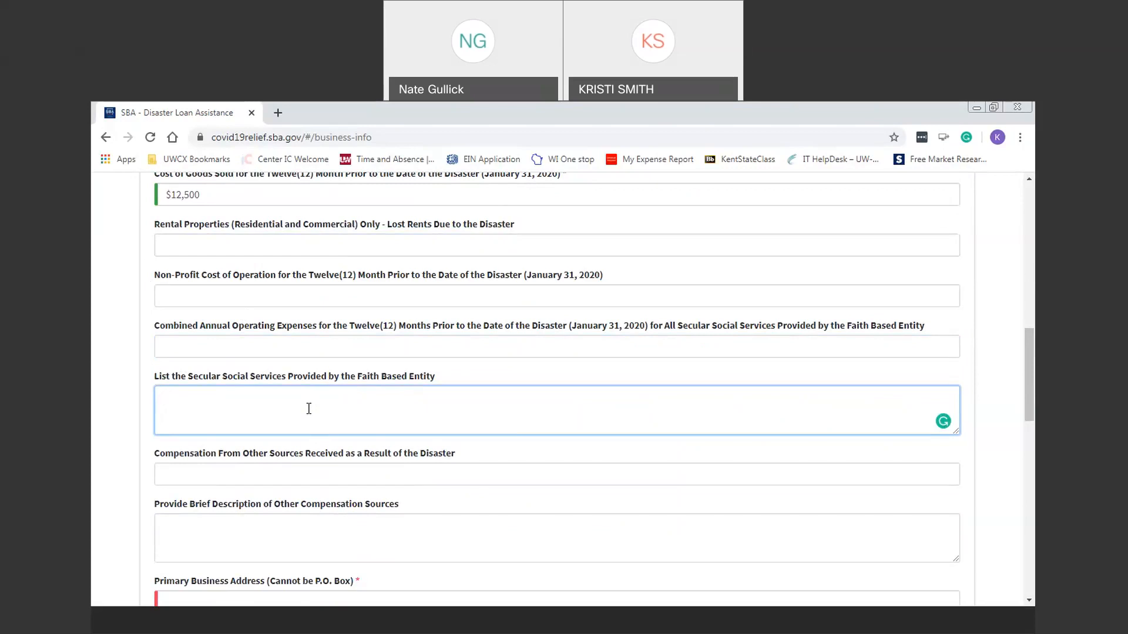
left_click(309, 473)
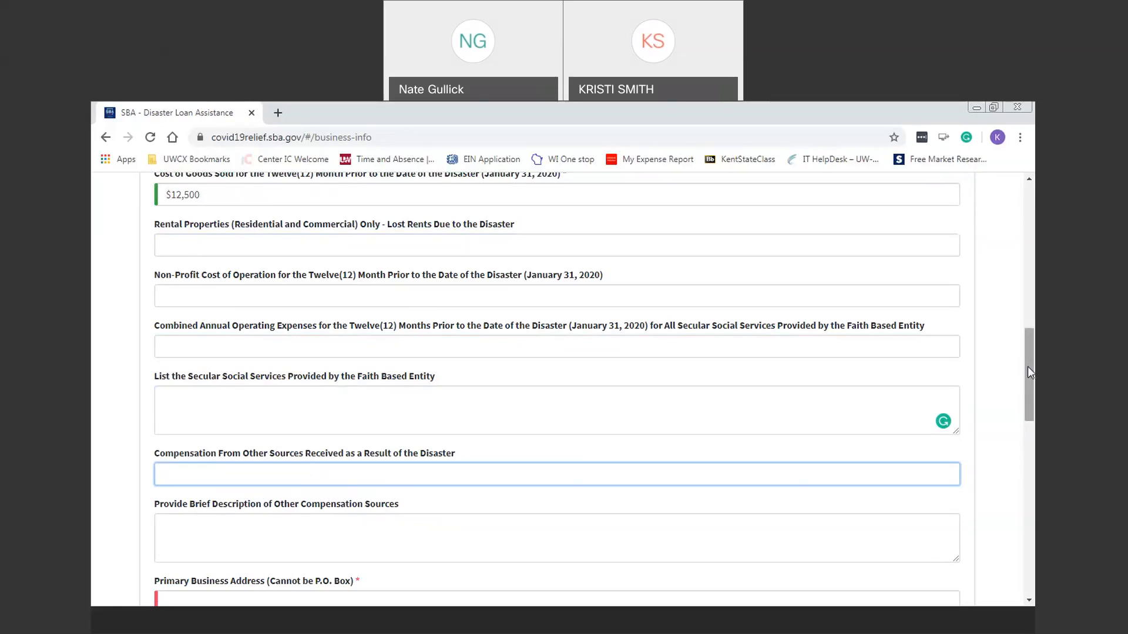
Step: Fill in the business's street address, city, state, county and ZIP code
scroll(514, 375, "down", 6)
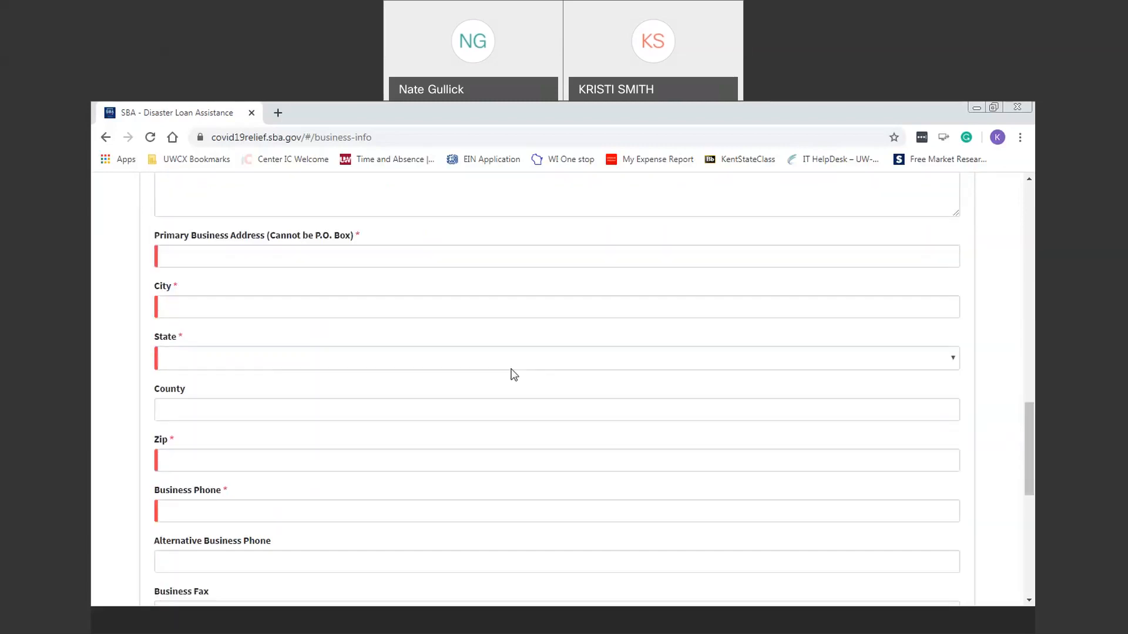
left_click(253, 267)
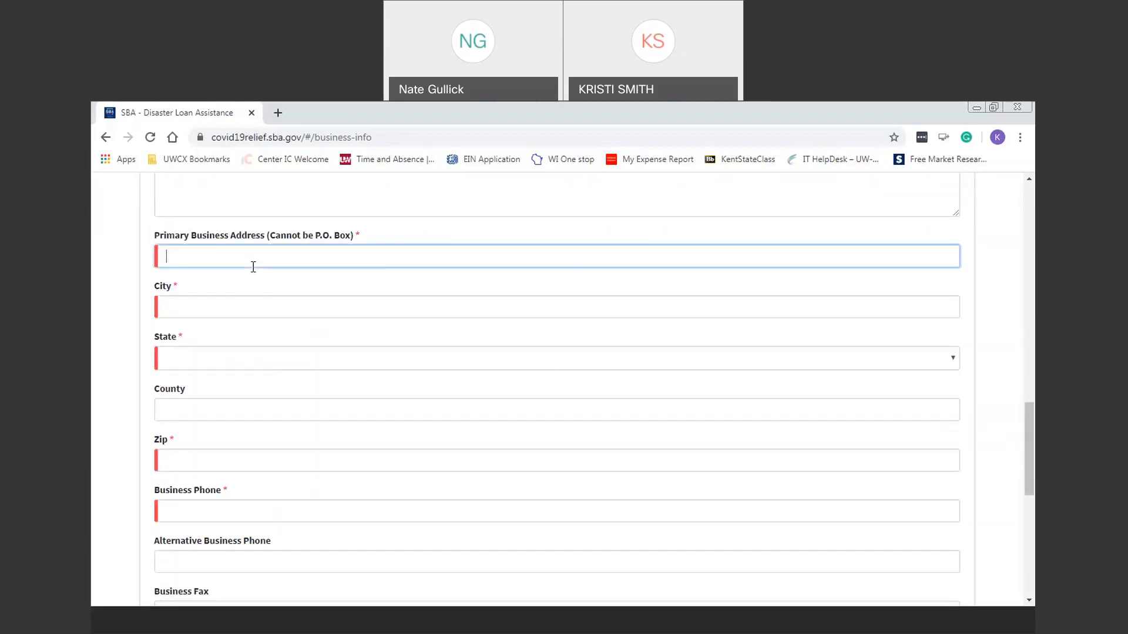
type("111 N Main Street")
key("Tab")
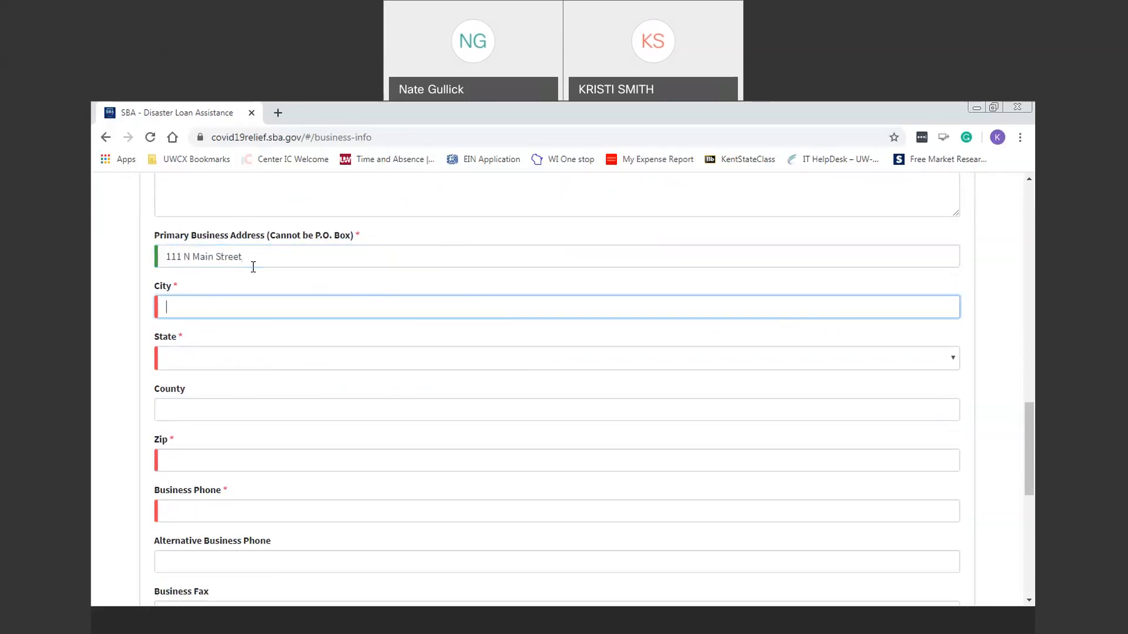
type("Monroe")
key("Tab")
type("wi")
key("Tab")
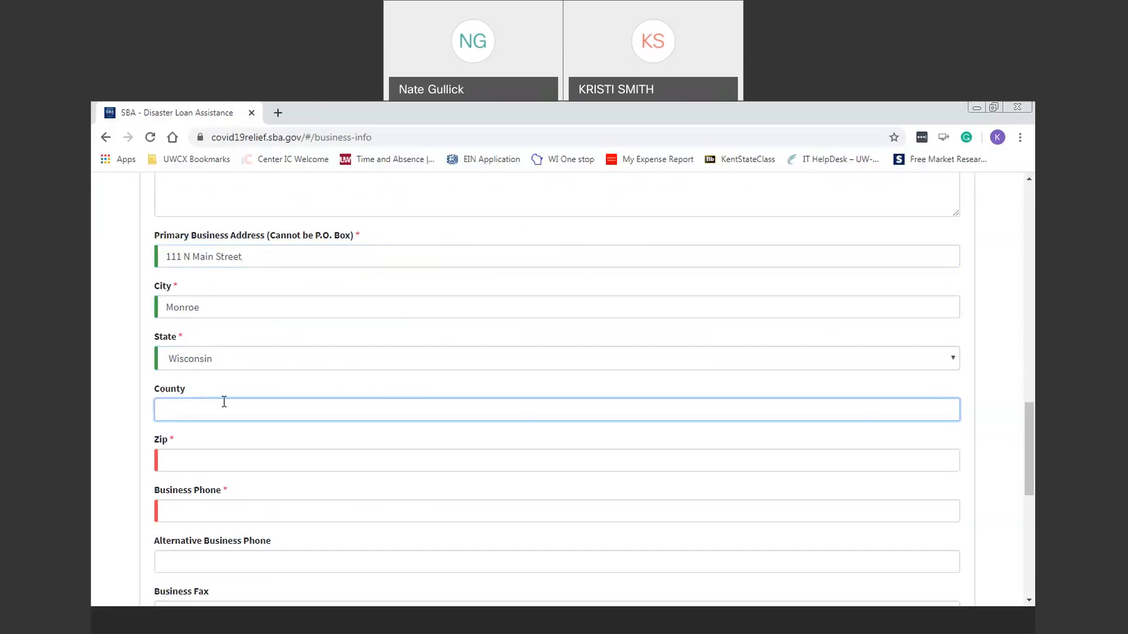
type("Green")
left_click(233, 469)
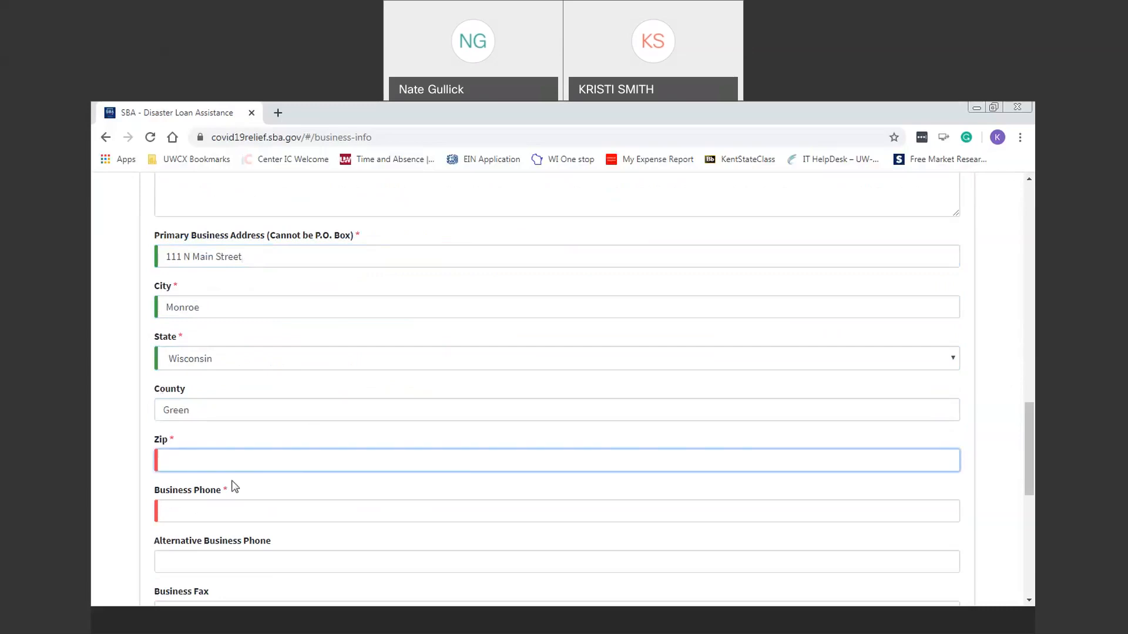
type("53566")
Step: Enter the main business phone number, correcting the mistyped digits
left_click(229, 510)
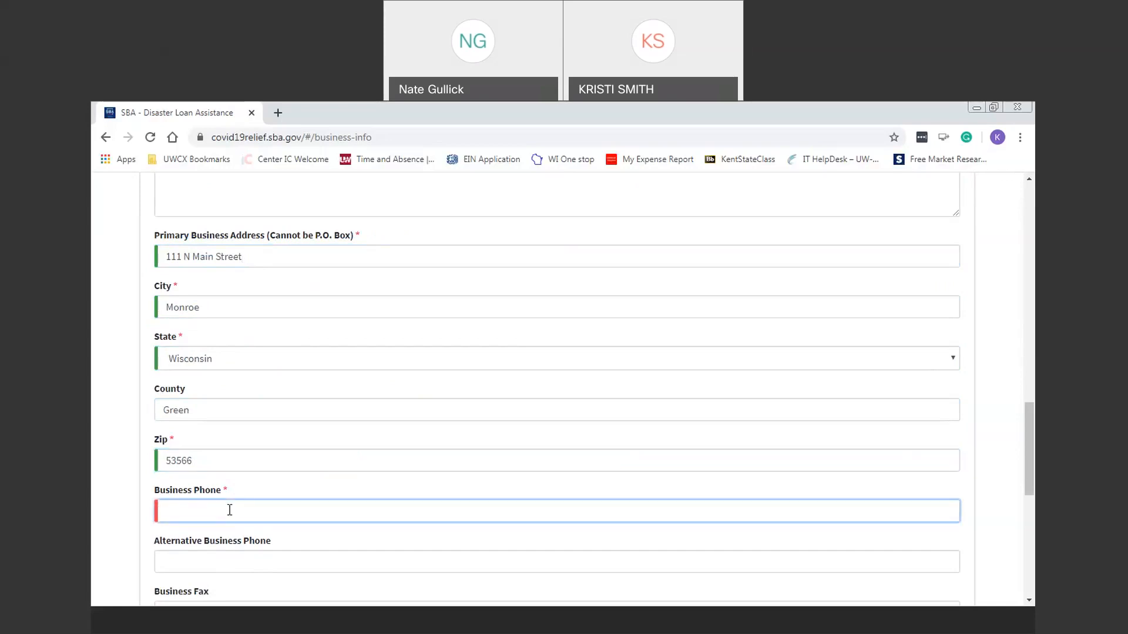
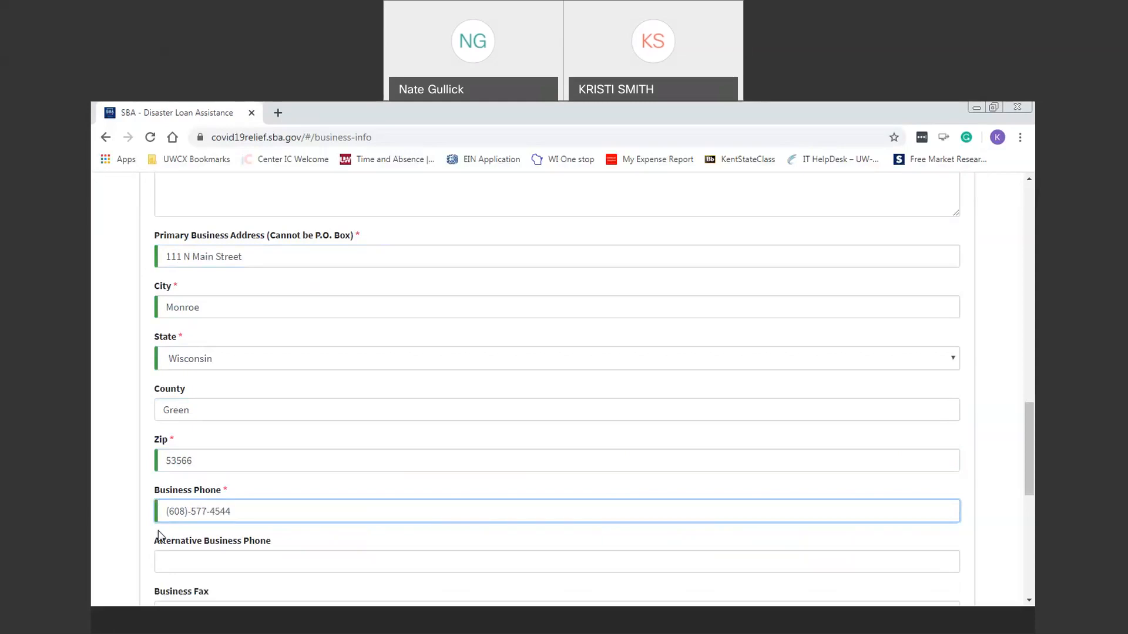
Step: Enter the alternative business phone number and clear a stray 0 from Business Fax
left_click(658, 559)
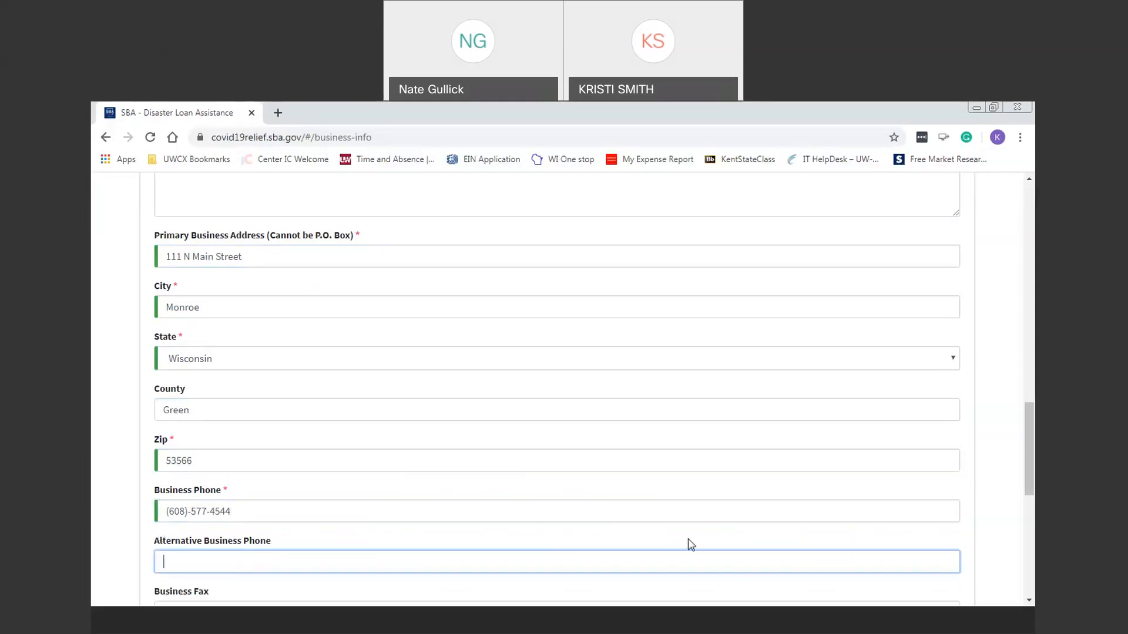
left_click_drag(1025, 439, 1032, 494)
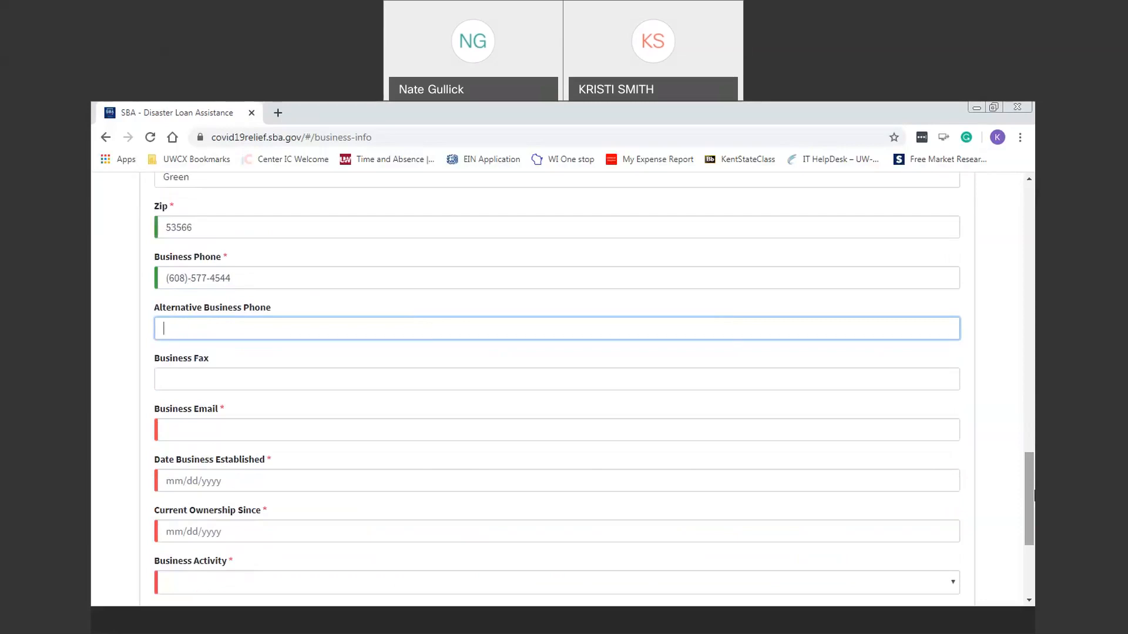
type("608)-555-1111")
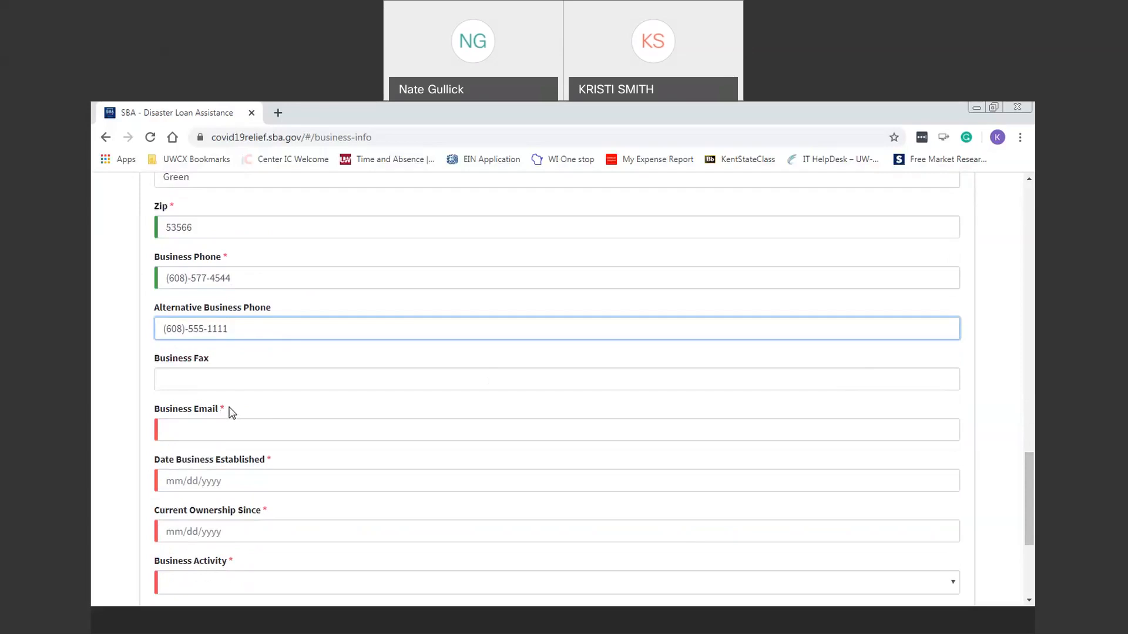
left_click(225, 381)
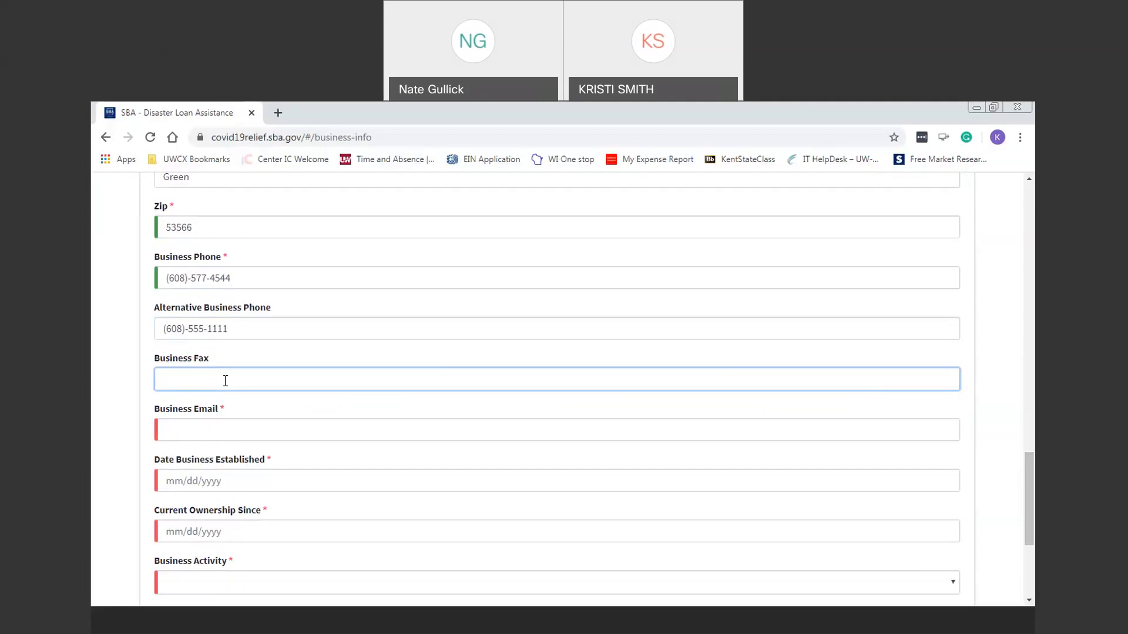
type("0")
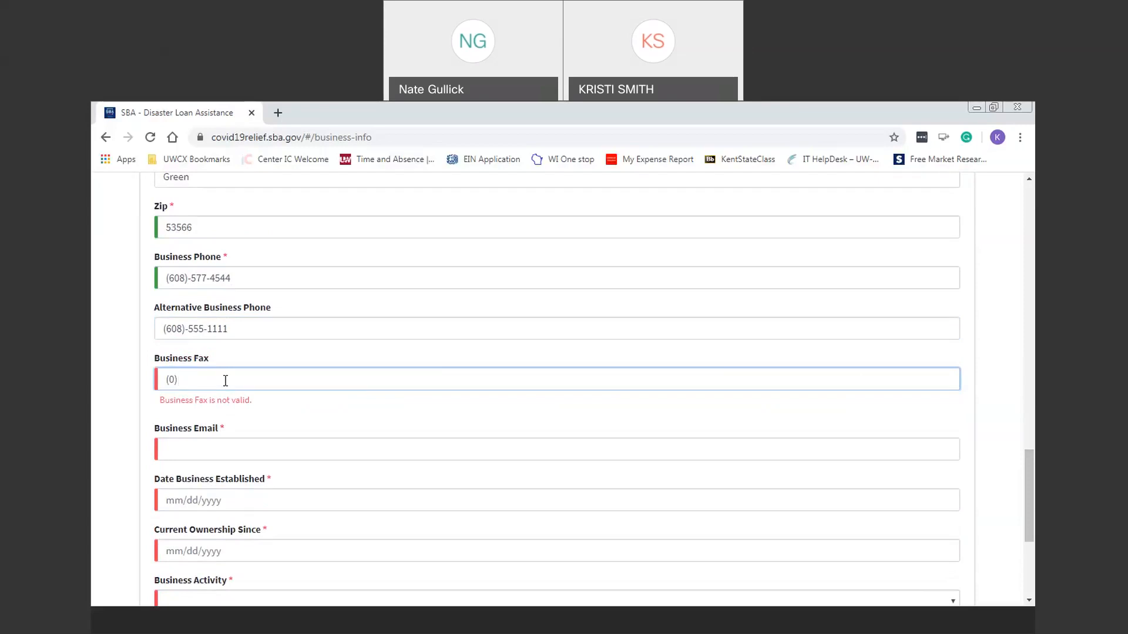
key("BackSpace")
Step: Enter the business e-mail address
left_click(245, 448)
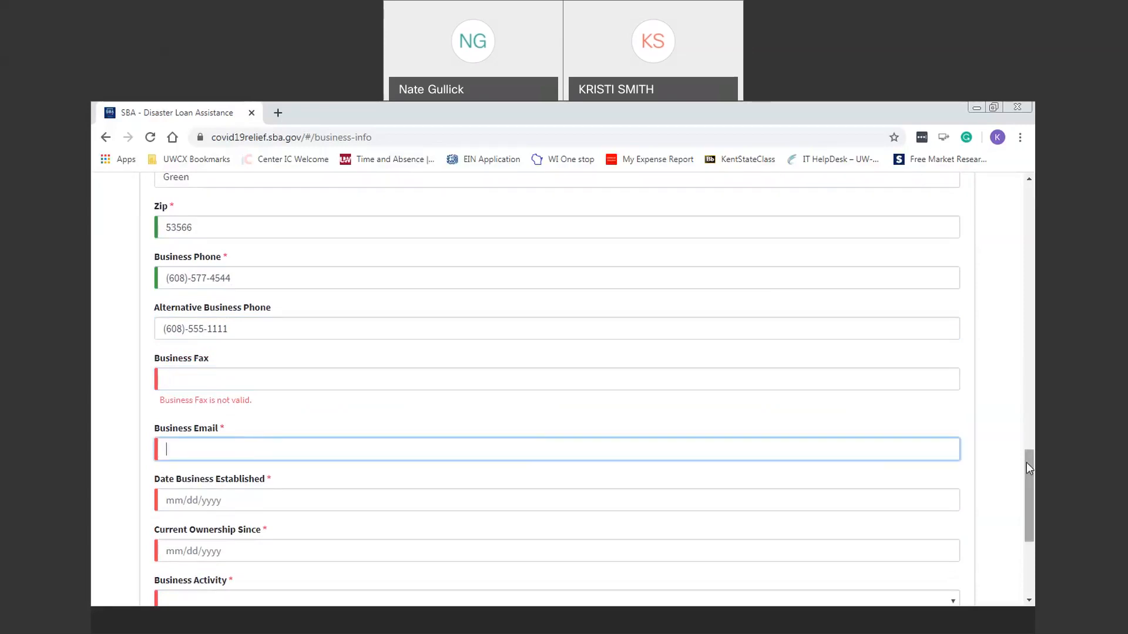
scroll(1027, 463, "down", 1)
scroll(1033, 490, "down", 1)
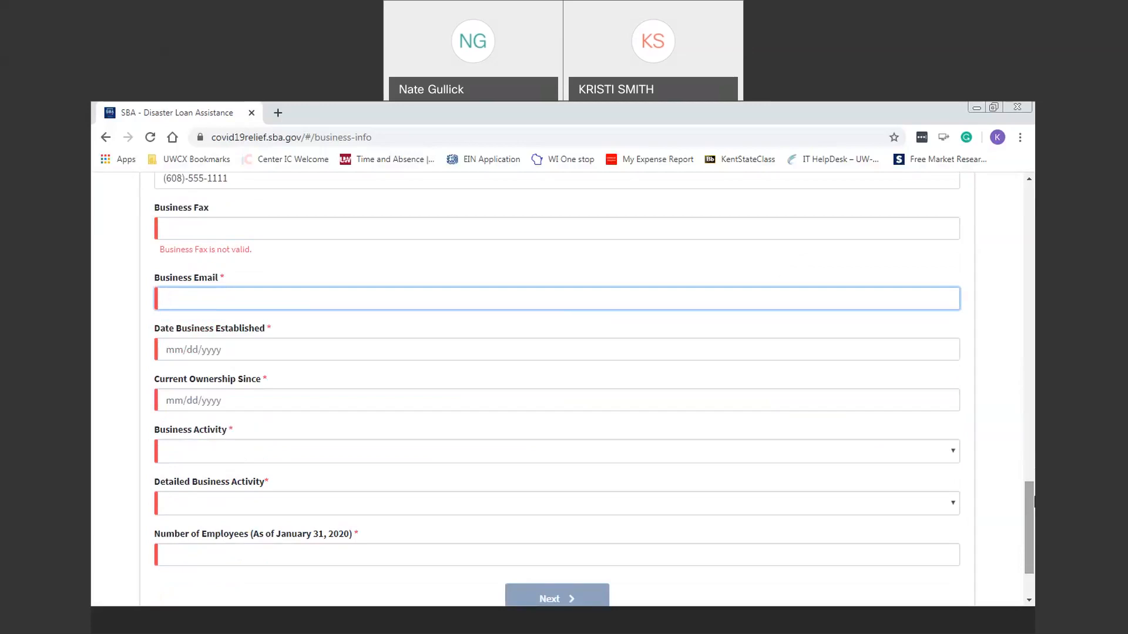
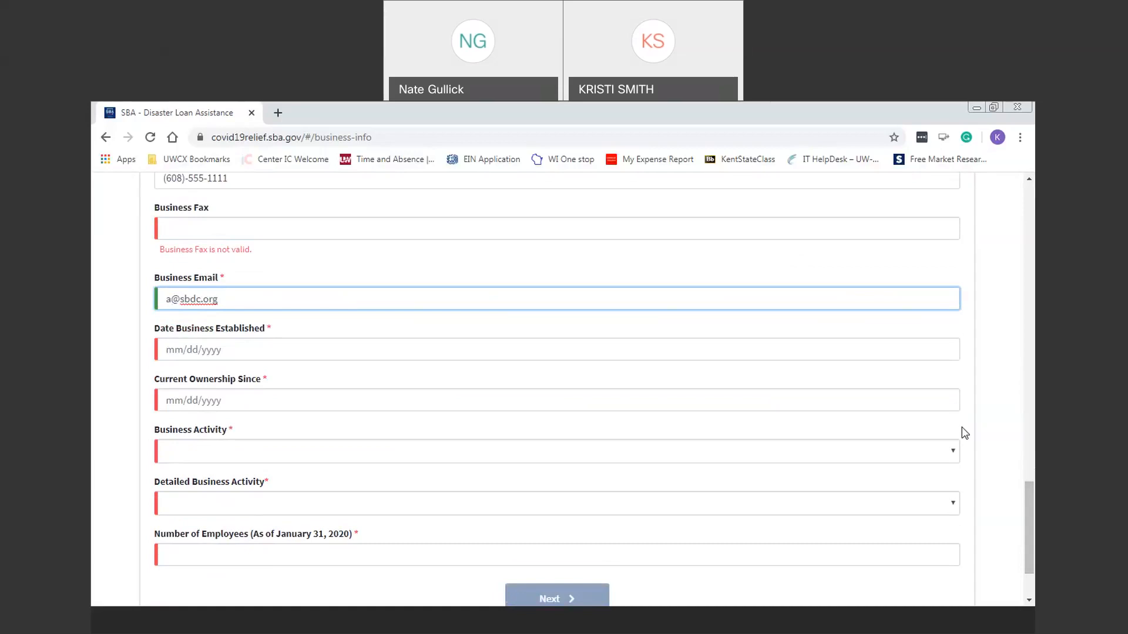
Step: Set Date Business Established and Current Ownership Since both to 01/01/2010
left_click(272, 341)
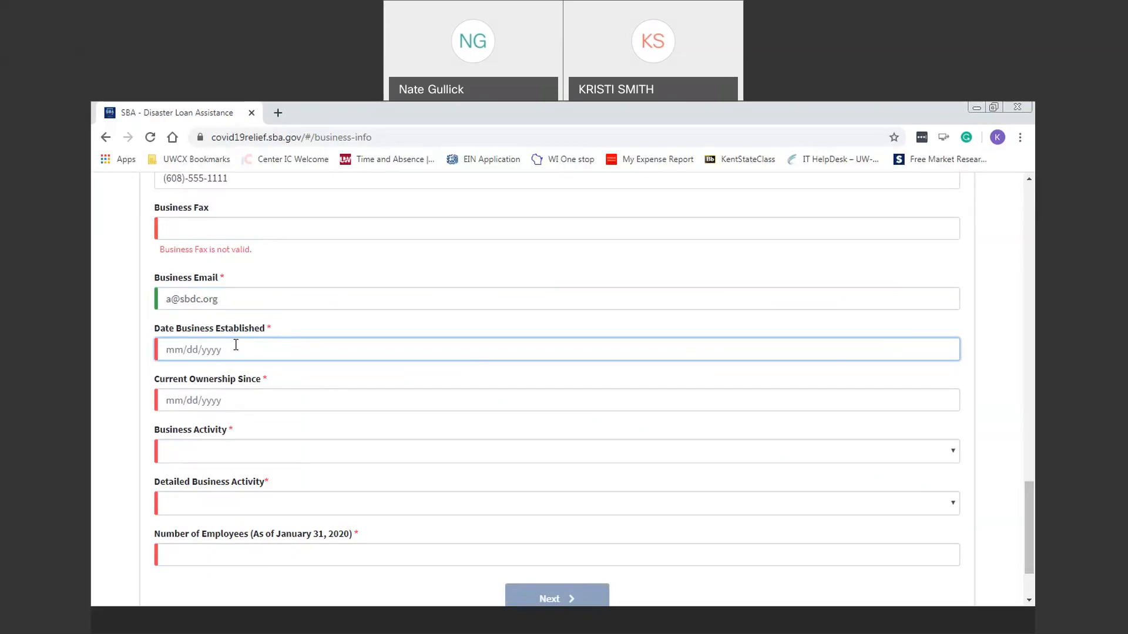
type("01/01/2010")
left_click(237, 401)
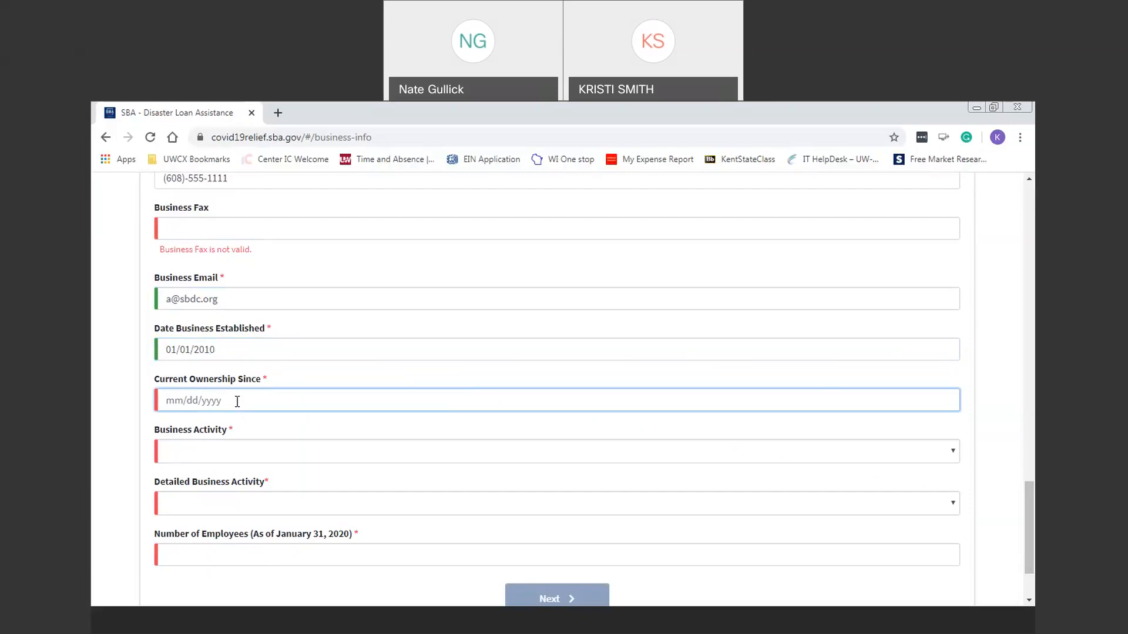
type("01/01/2010")
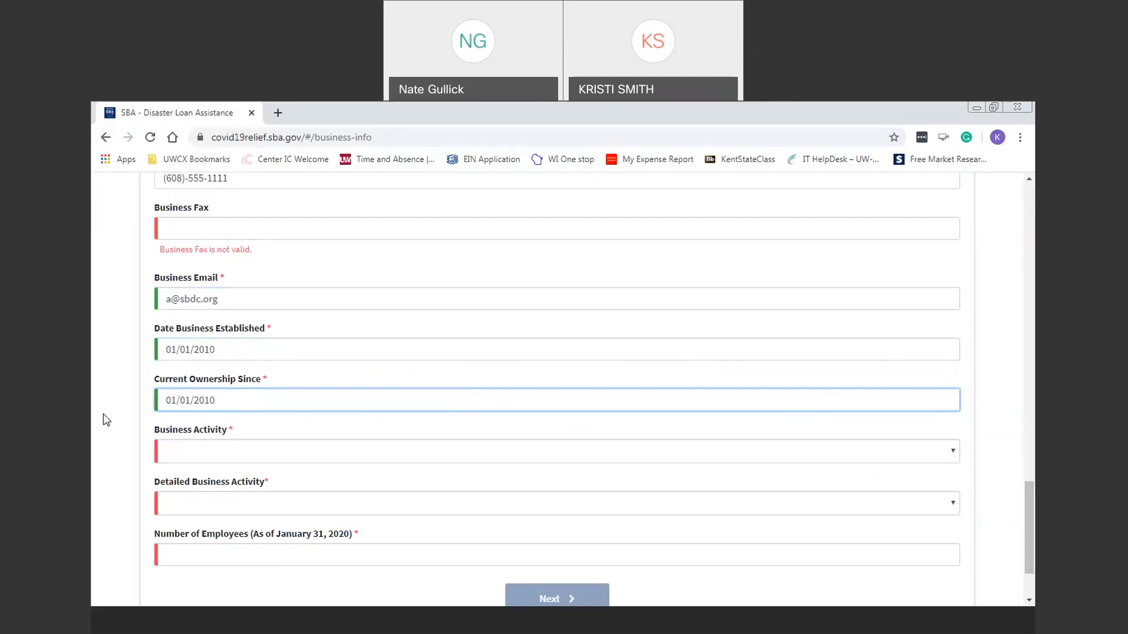
key("Tab")
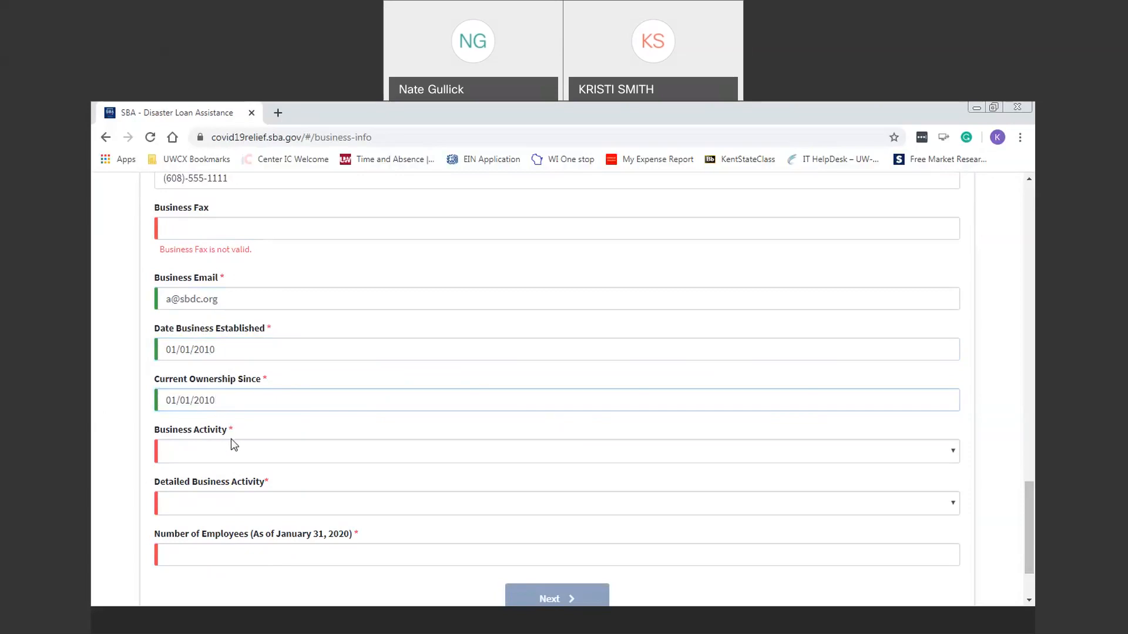
Step: Set Business Activity to Personal Services, detailed activity Hair & Nail Salon, with 2 employees
left_click(247, 453)
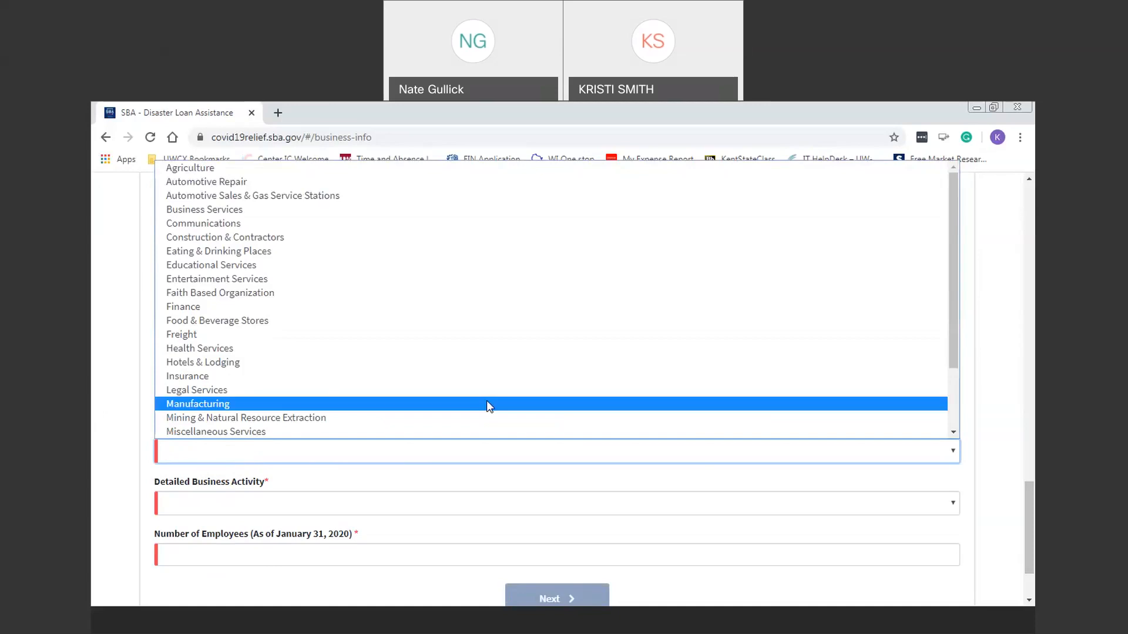
left_click_drag(961, 288, 965, 354)
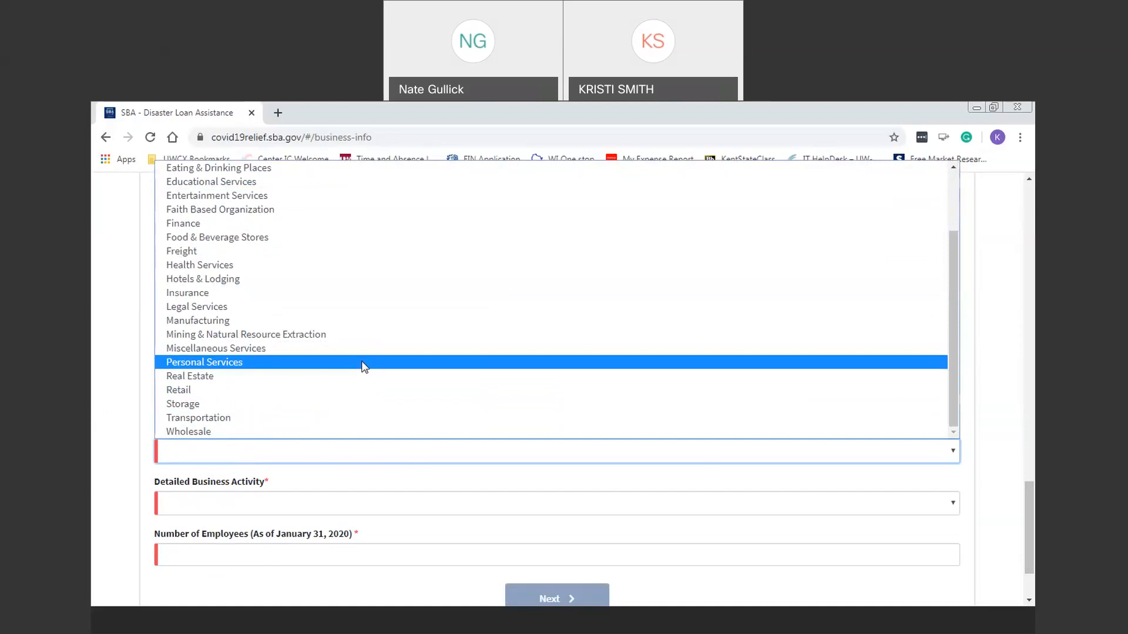
left_click(363, 363)
left_click(743, 500)
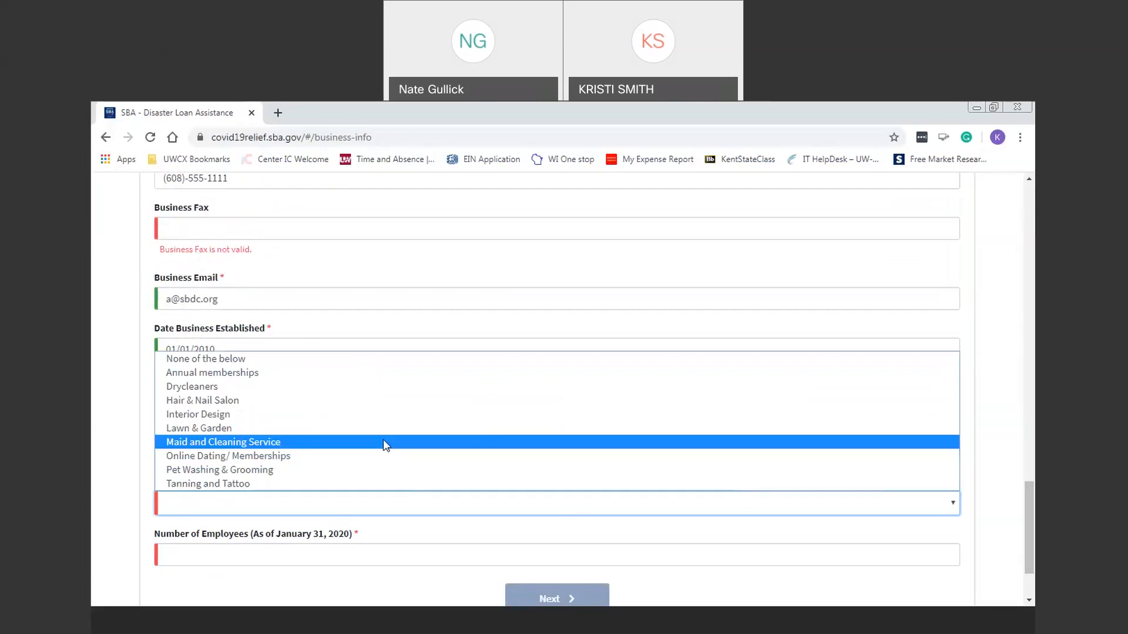
left_click(380, 402)
left_click(319, 555)
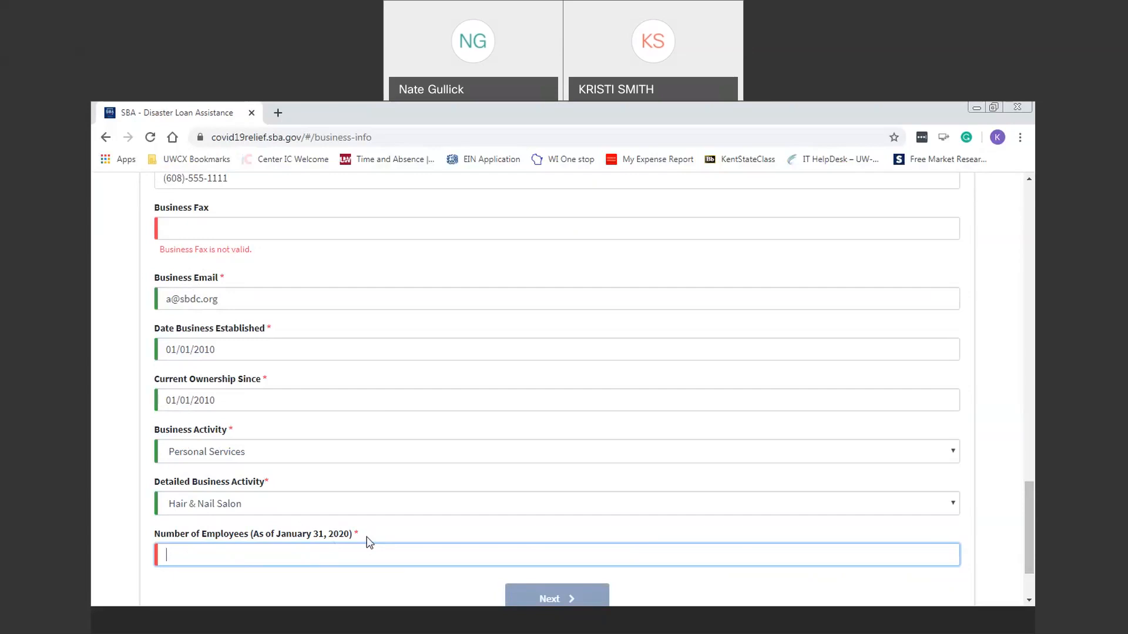
type("2")
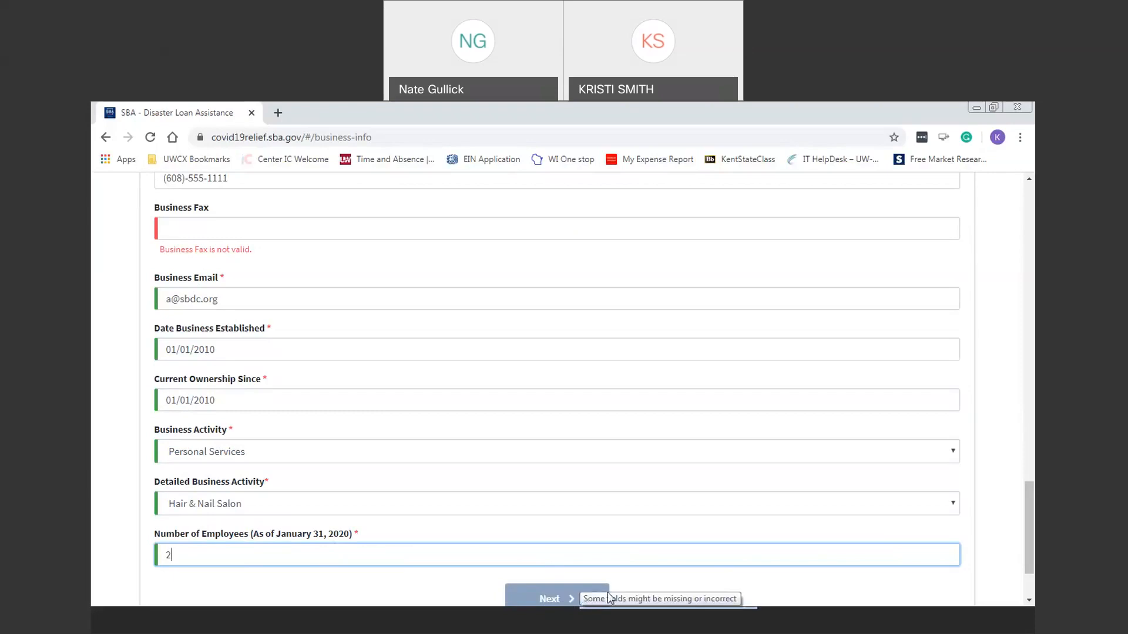
left_click(274, 227)
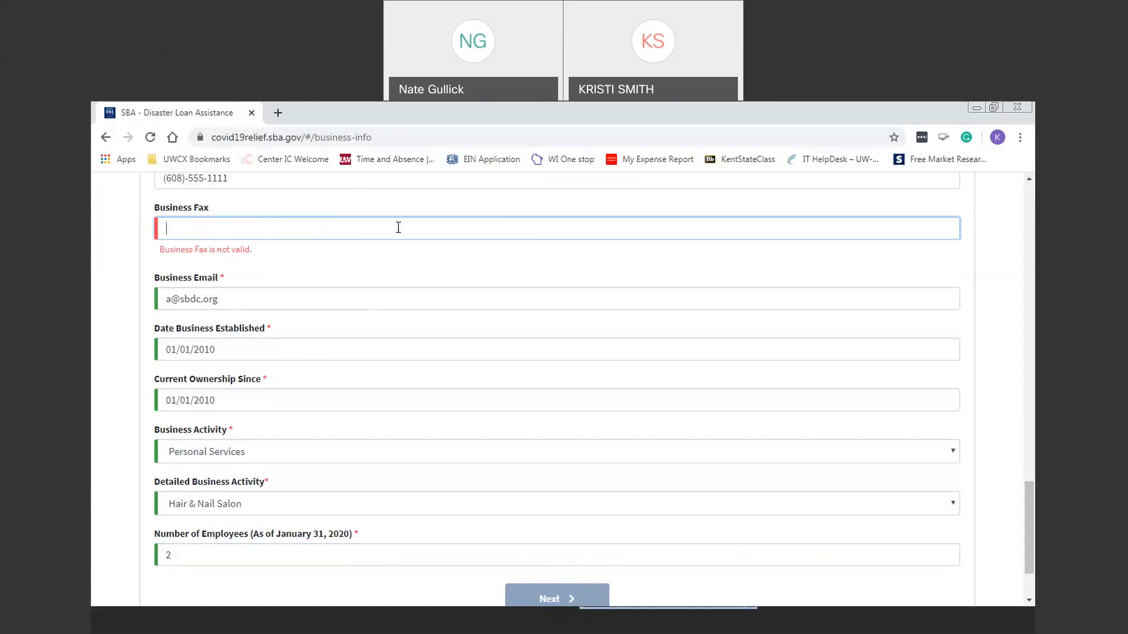
Step: Type a fax number, then clear it so Business Fax stays blank and revalidates
type("605)-555-5")
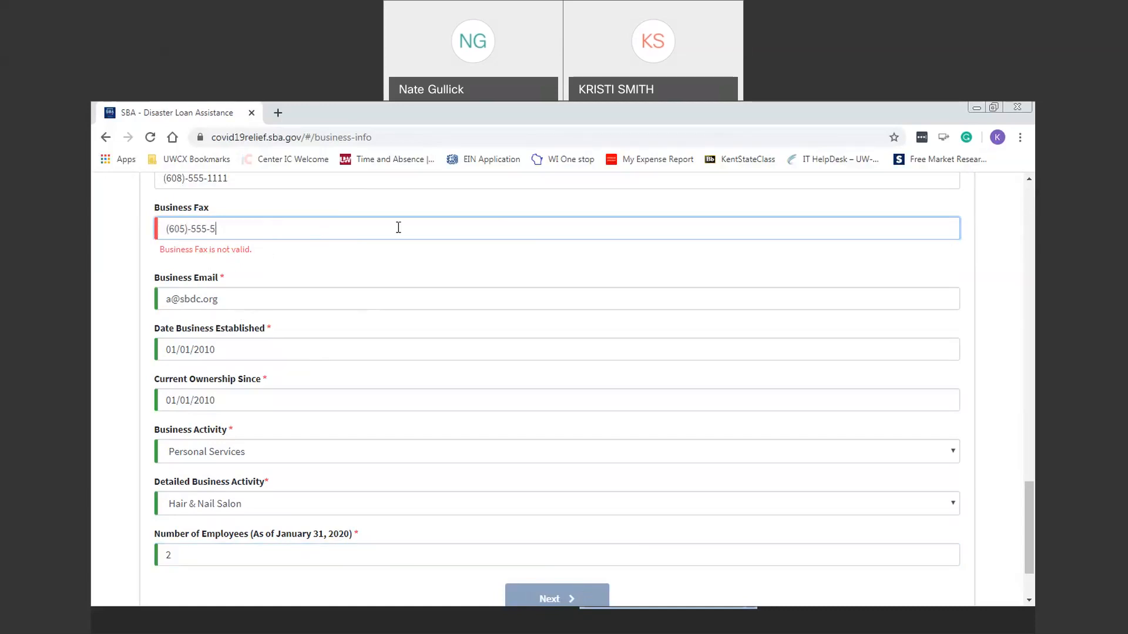
type("555")
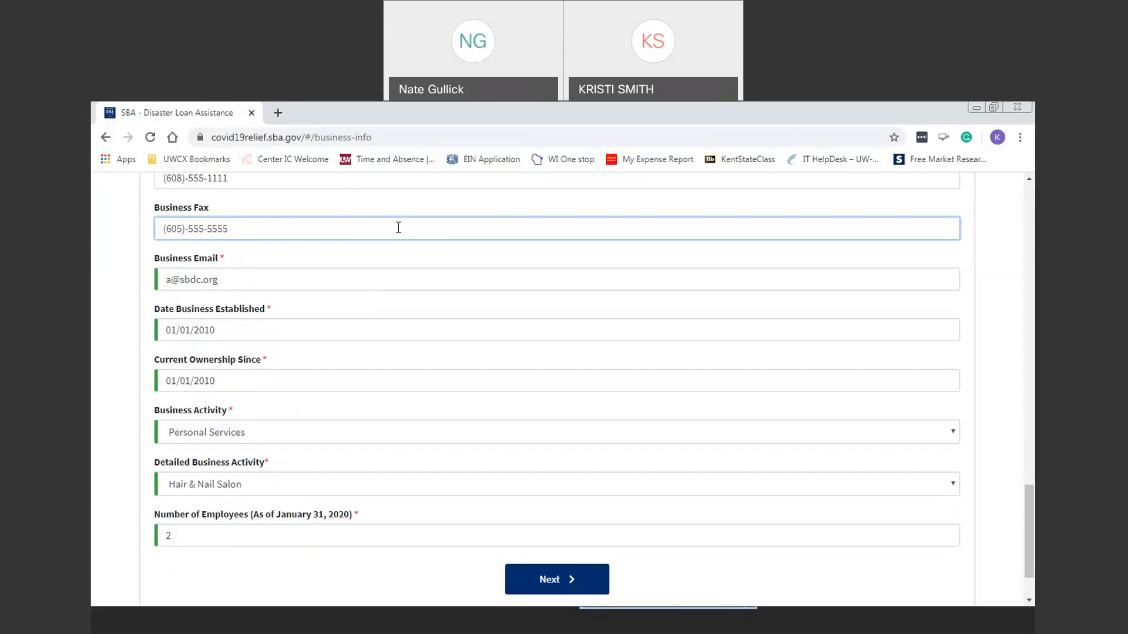
key("ctrl+a")
key("BackSpace")
left_click(549, 580)
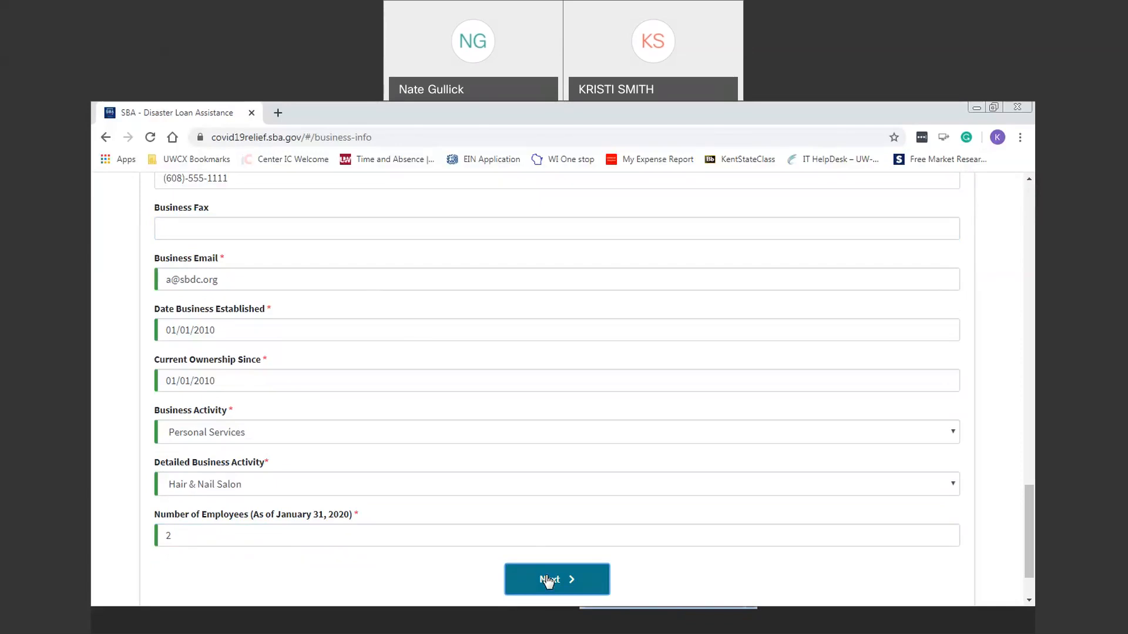
Step: Advance to the Business Owners Information page and scroll through the Owner/Agent 1 fields
left_click(548, 581)
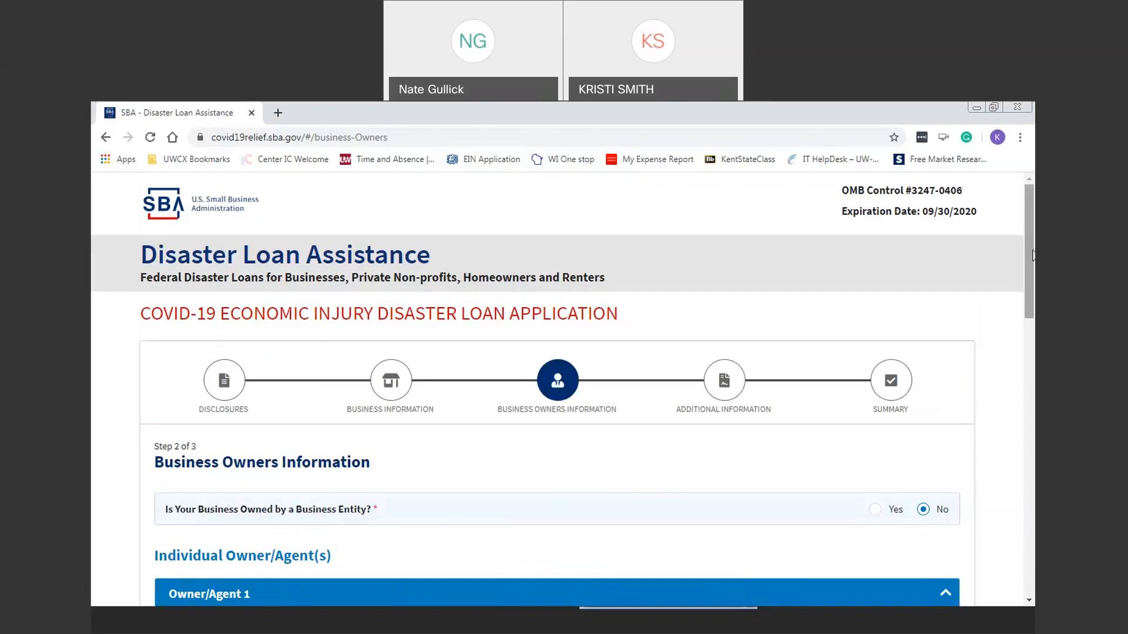
scroll(717, 481, "down", 4)
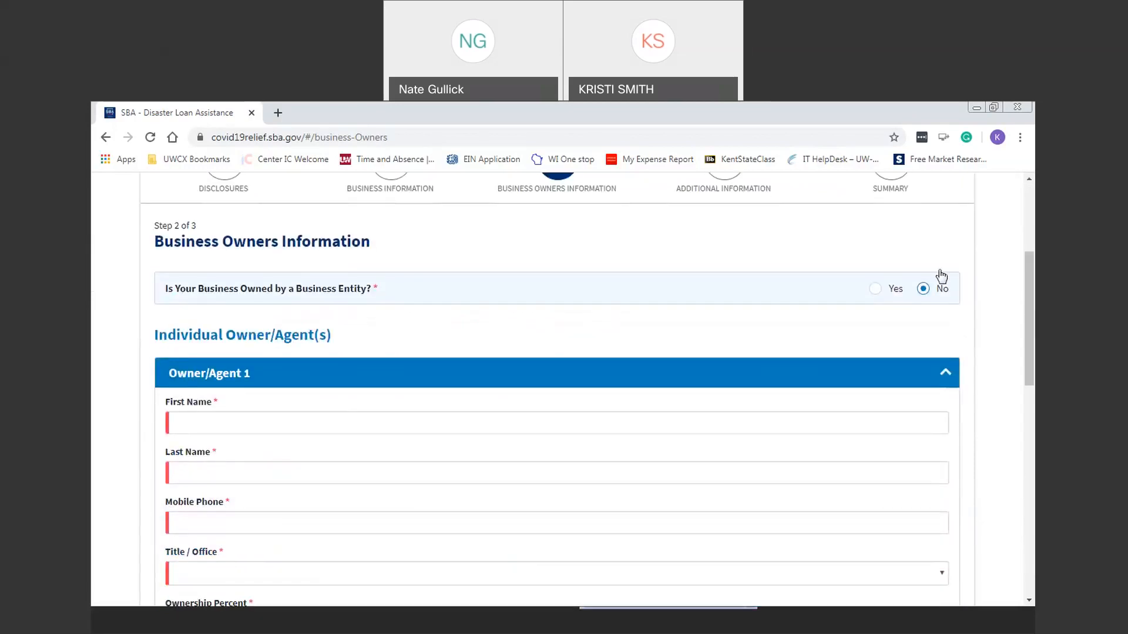
left_click_drag(1025, 291, 1028, 517)
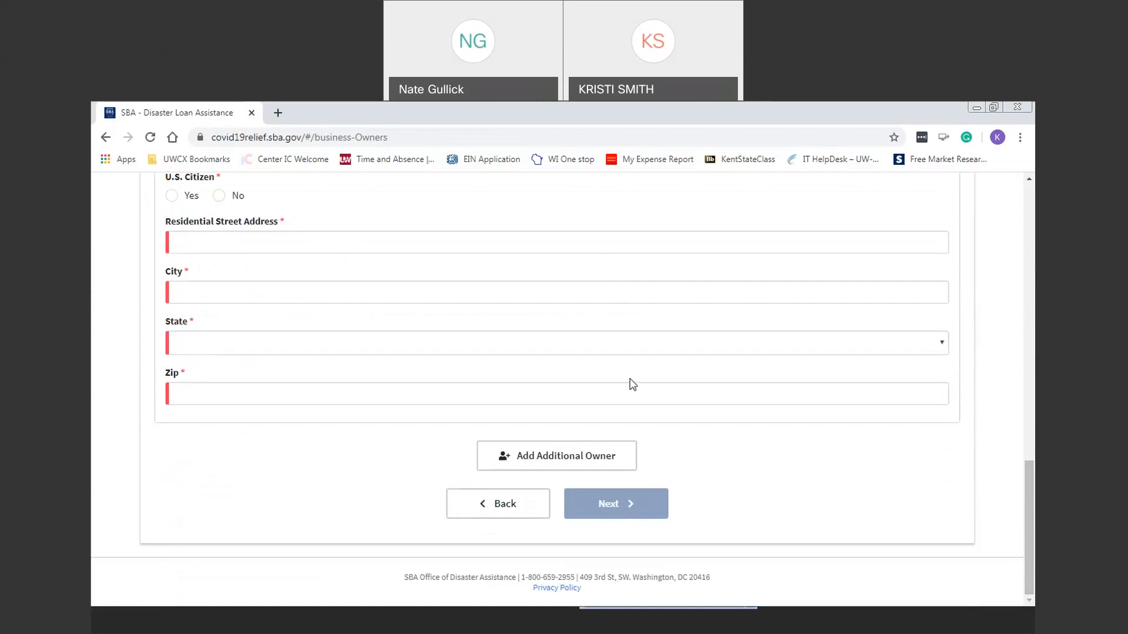
left_click_drag(1032, 527, 1028, 254)
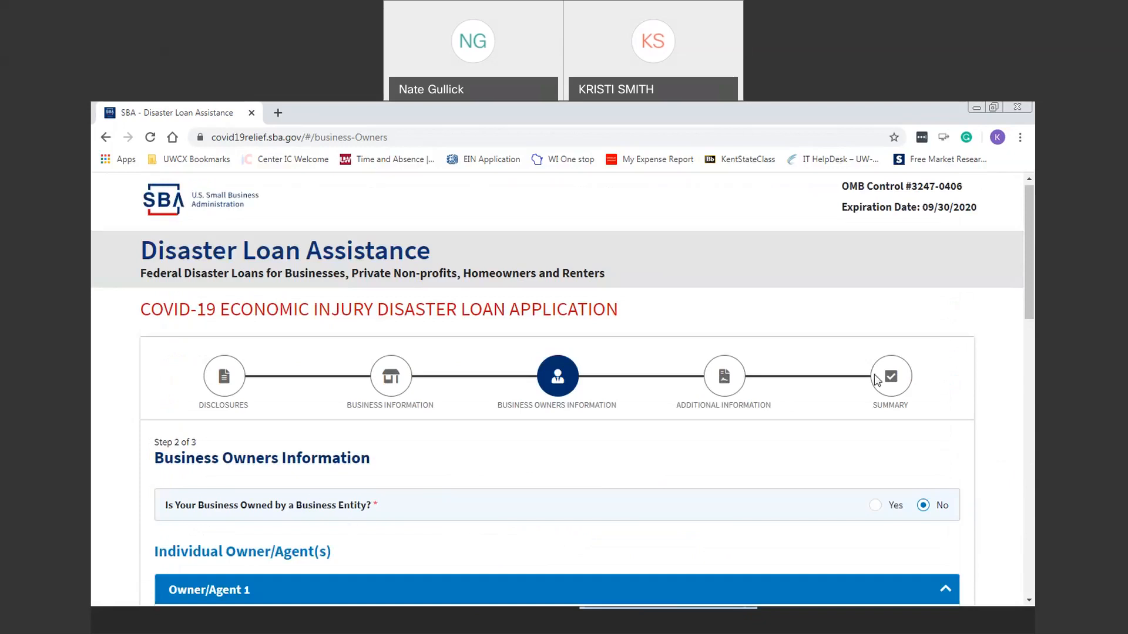
left_click_drag(1033, 212, 1033, 308)
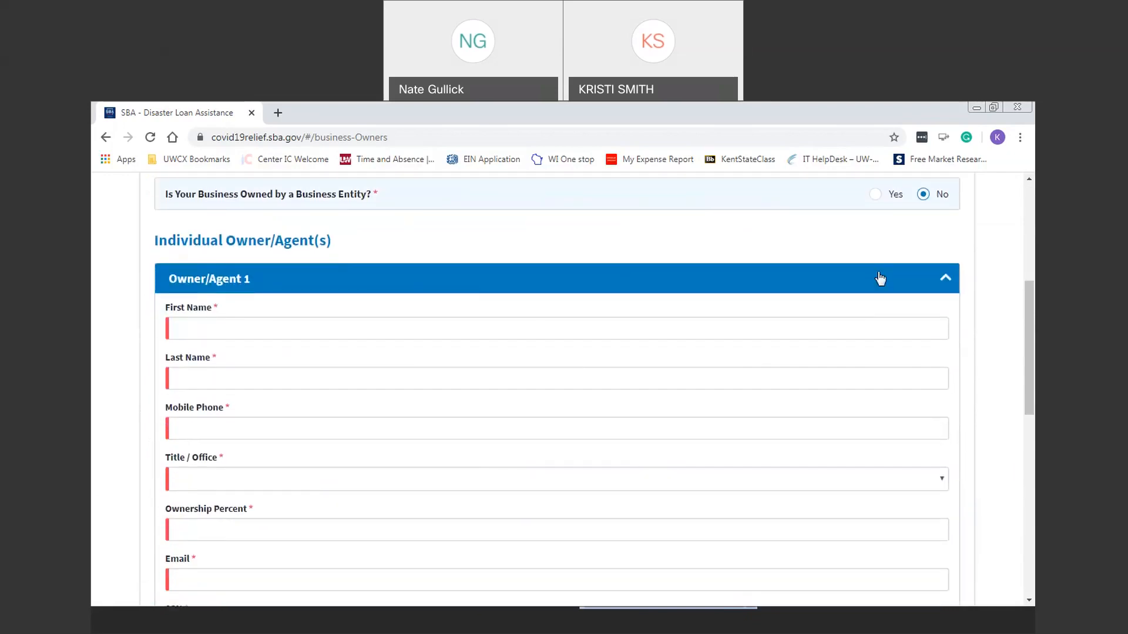
Step: Enter the first owner's first and last name and mobile phone number
left_click(520, 327)
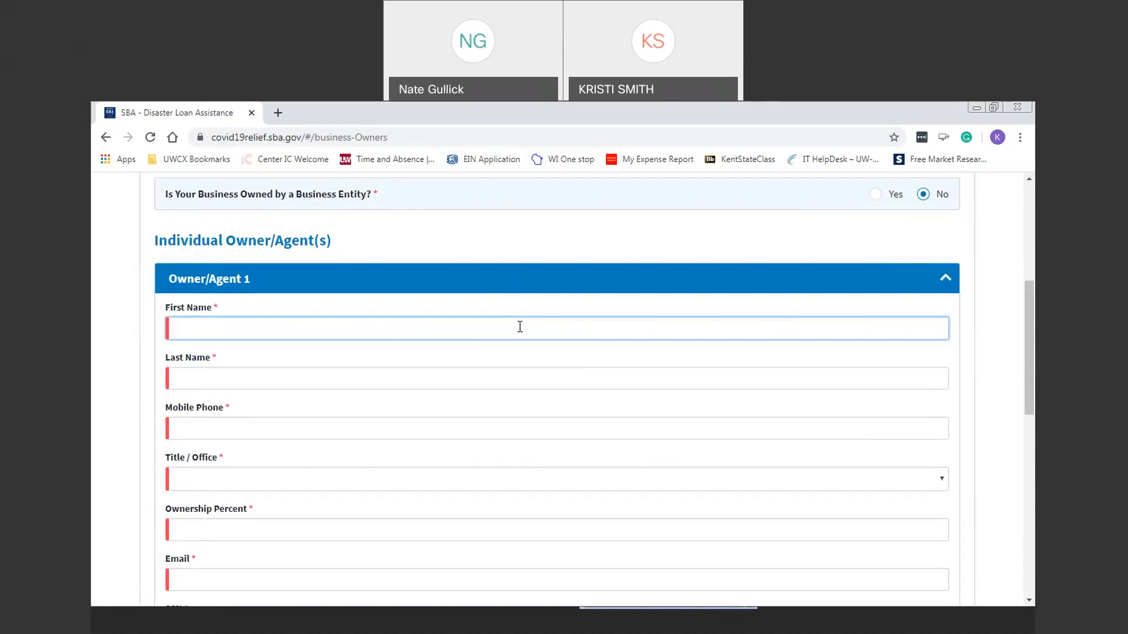
key("Tab")
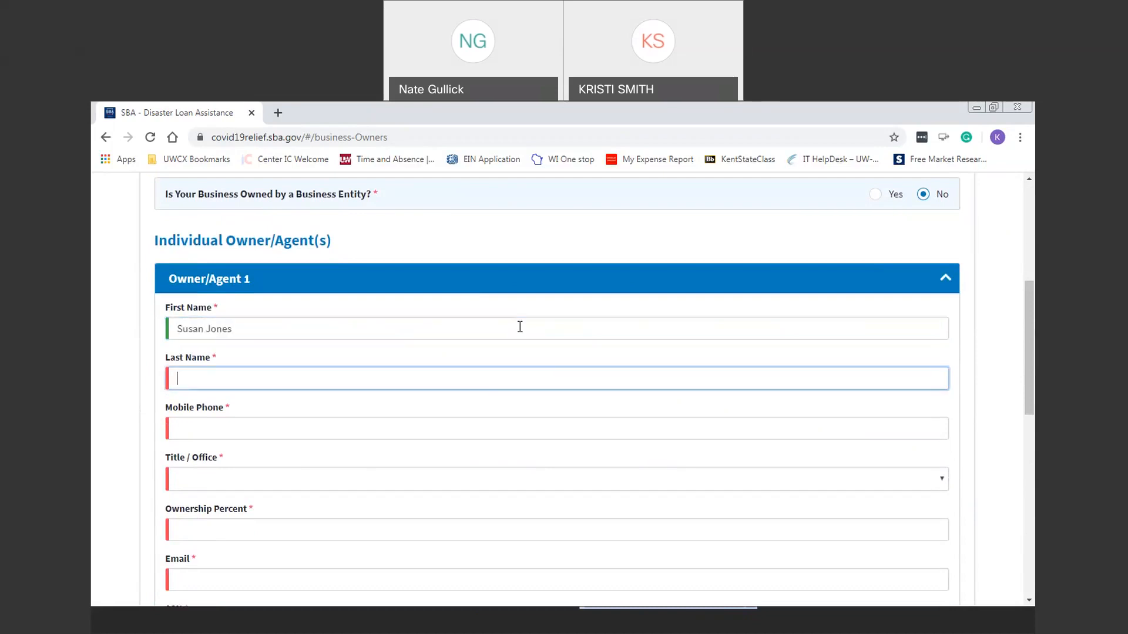
left_click(270, 333)
key("BackSpace")
key("BackSpace")
key("BackSpace")
key("BackSpace")
key("BackSpace")
key("BackSpace")
key("Tab")
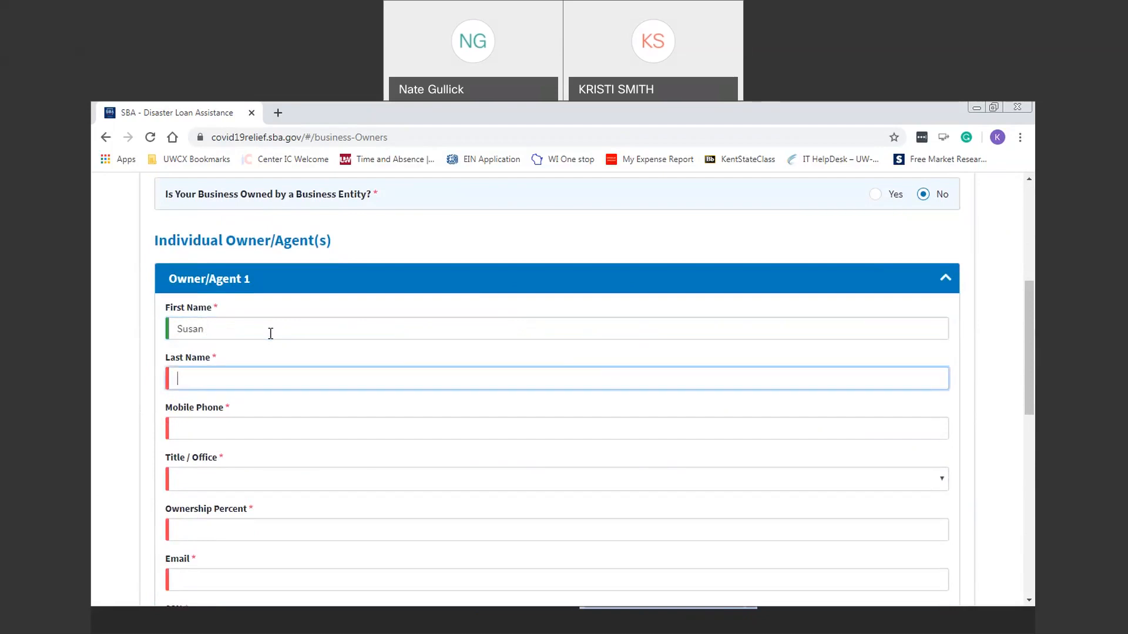
type("Jones")
key("Tab")
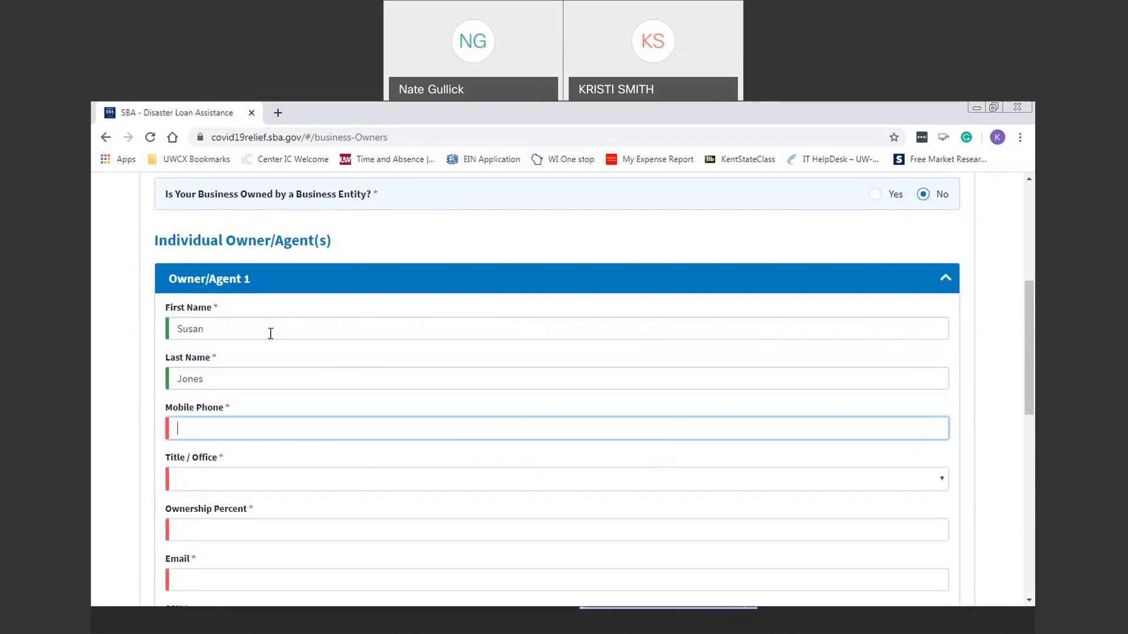
type("608)")
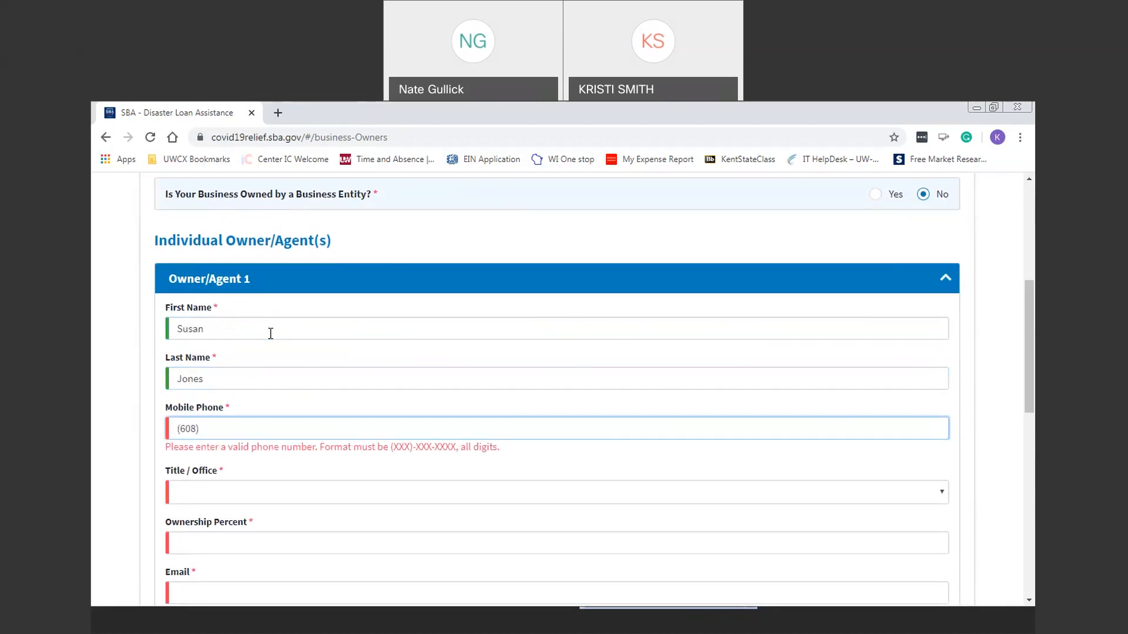
type("-555-1212")
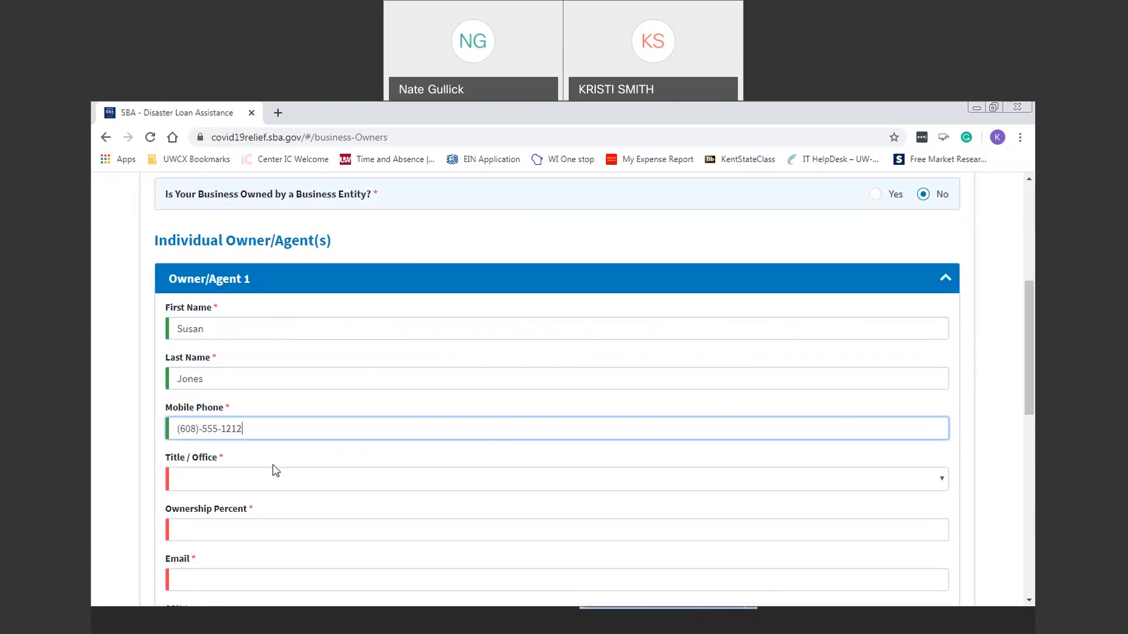
Step: Set the owner's title to Owner, ownership to 100 percent, and enter an e-mail
left_click(281, 481)
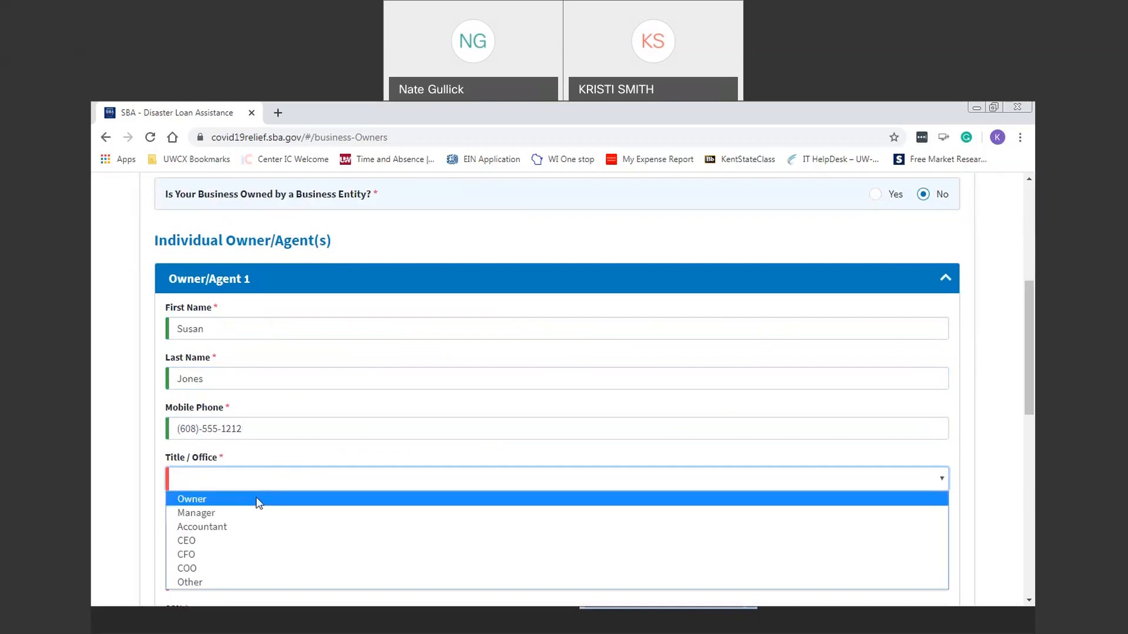
left_click(258, 504)
left_click(274, 531)
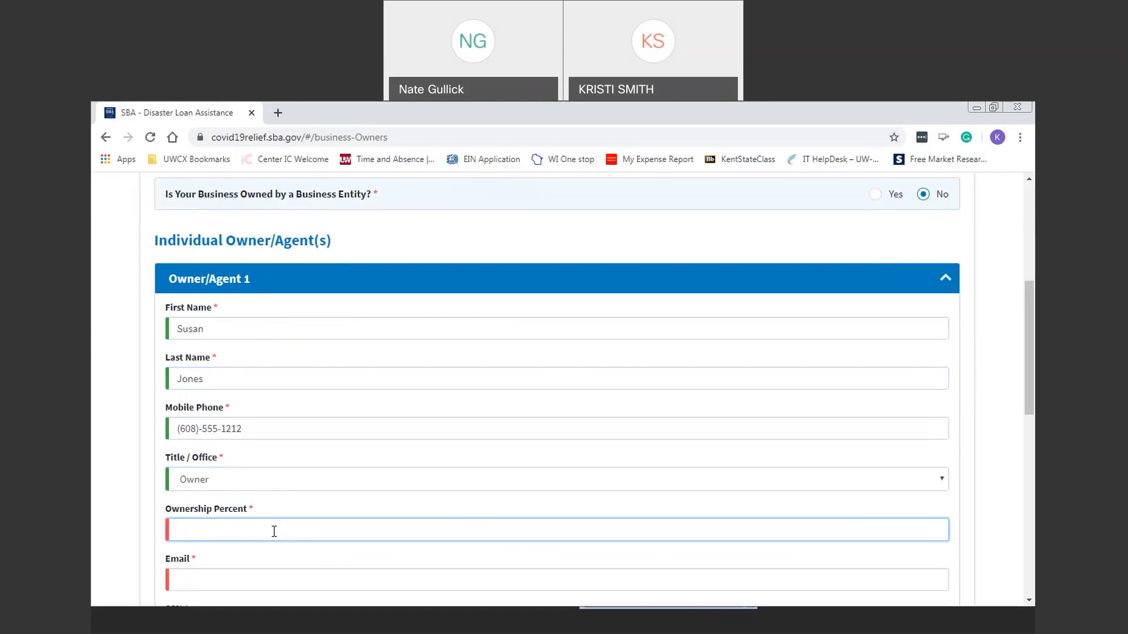
type("100")
key("Tab")
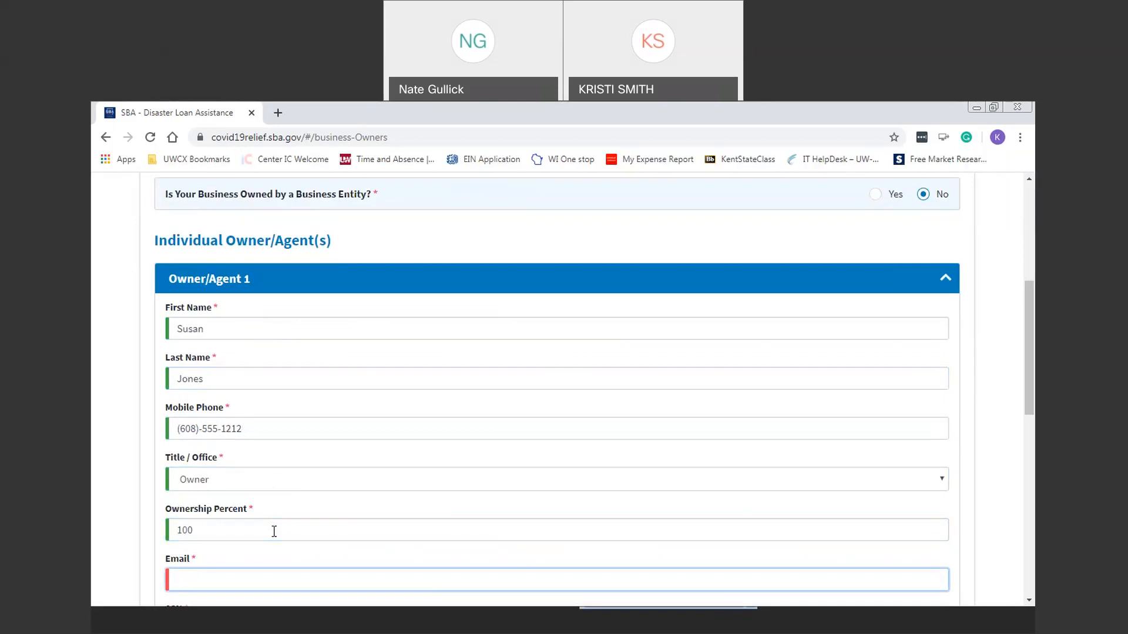
type("a@")
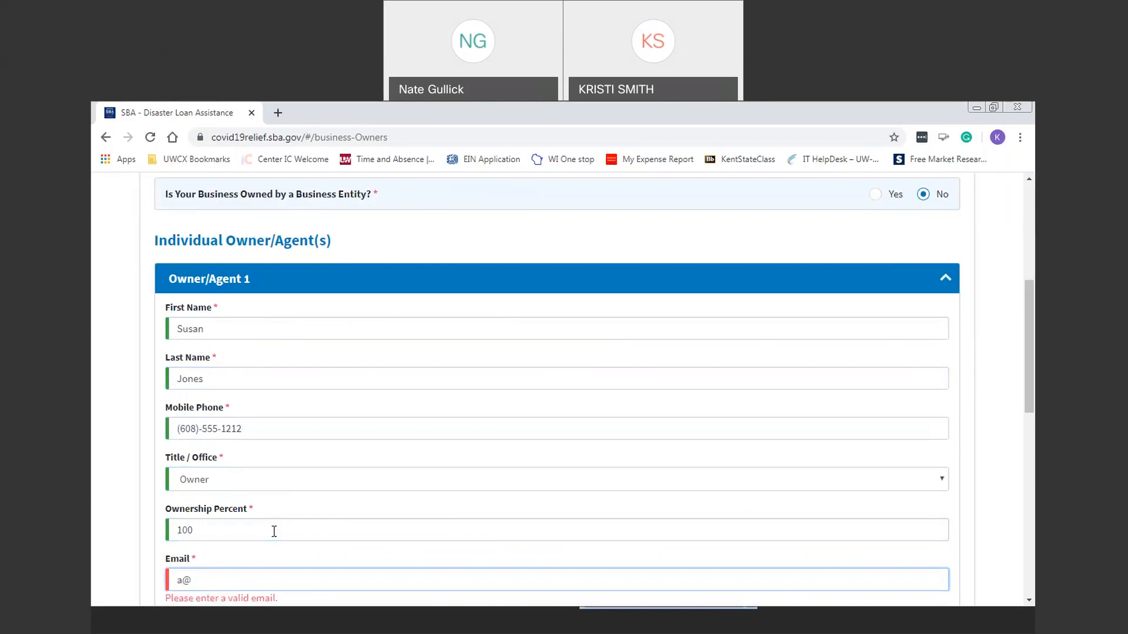
type("a.com")
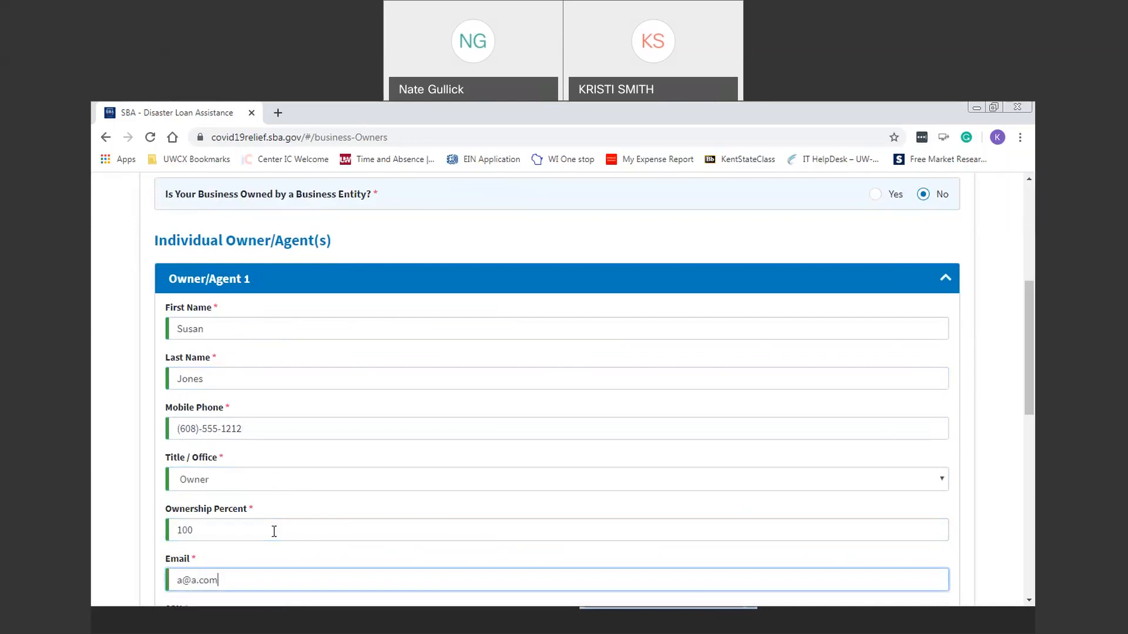
Step: Enter the owner's SSN, birth date and place of birth, and mark U.S. Citizen Yes
left_click_drag(1033, 288, 1031, 375)
left_click(332, 369)
type("111-1")
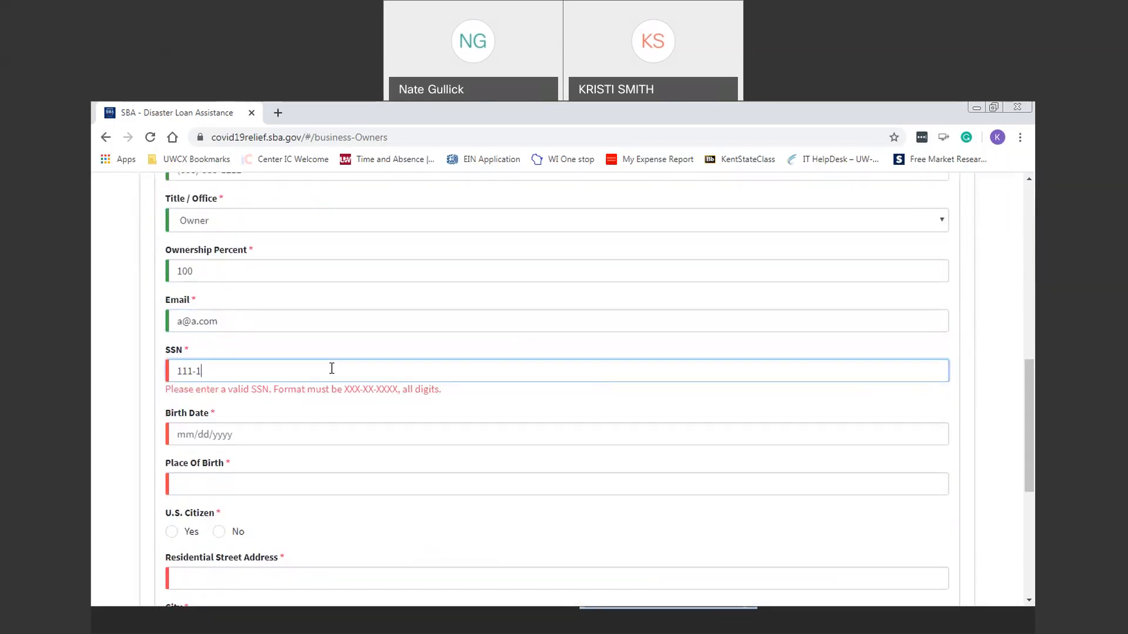
type("1-1111")
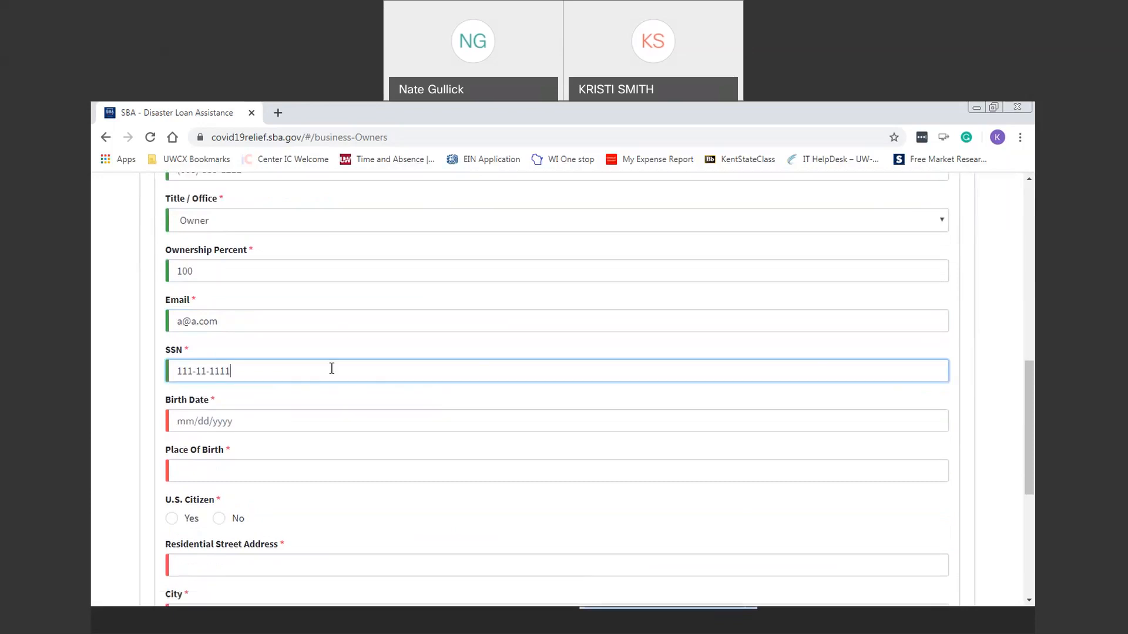
left_click(268, 418)
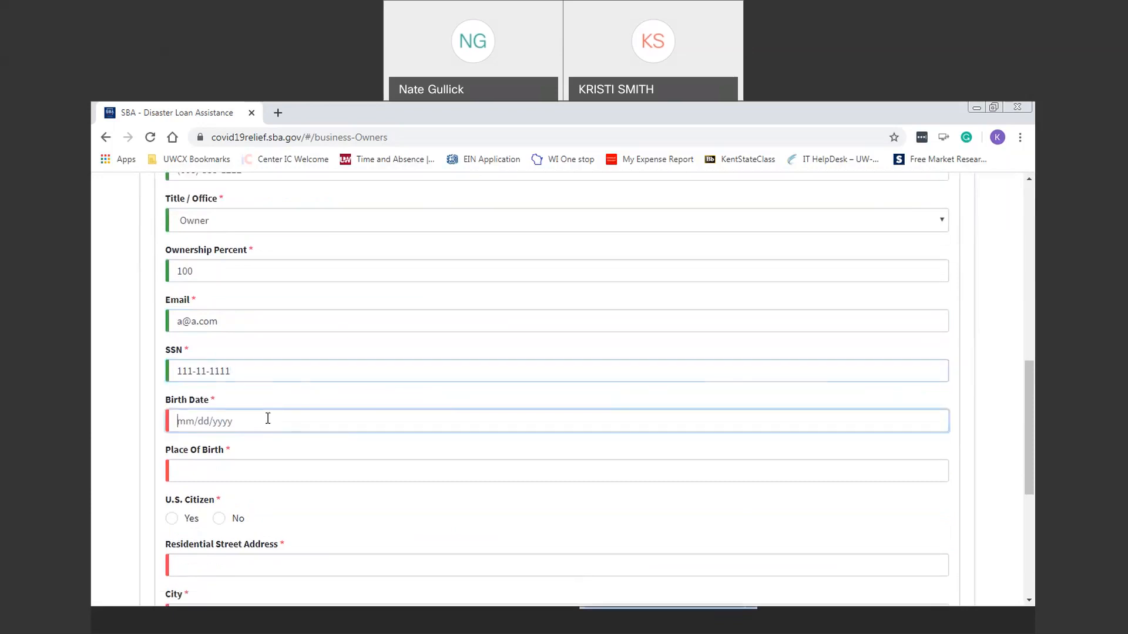
type("12/01/1980")
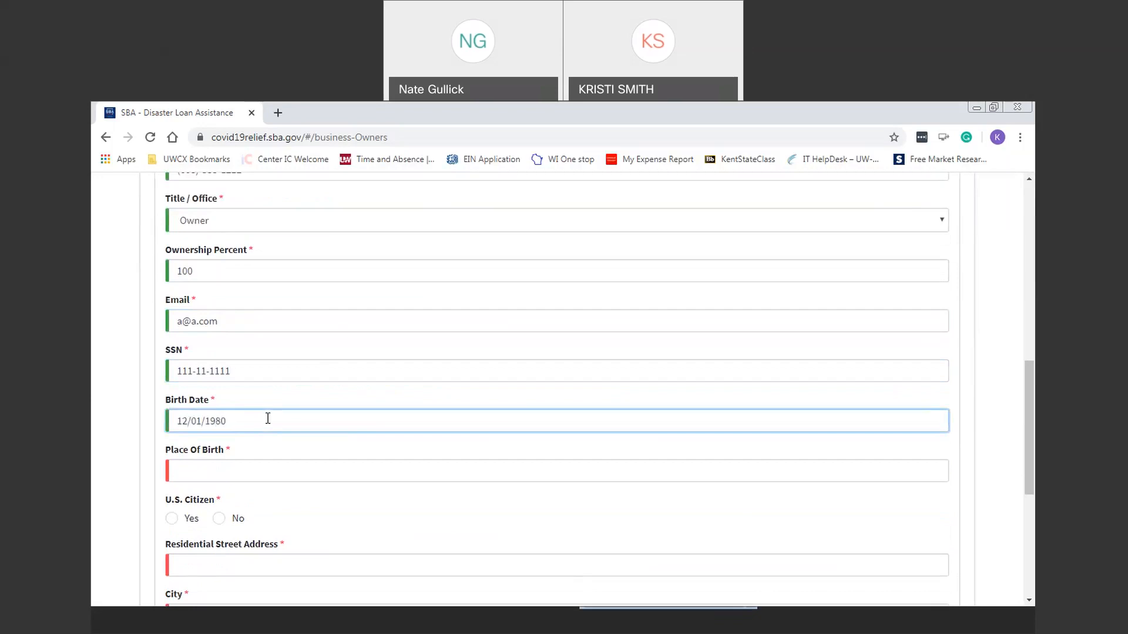
left_click(299, 469)
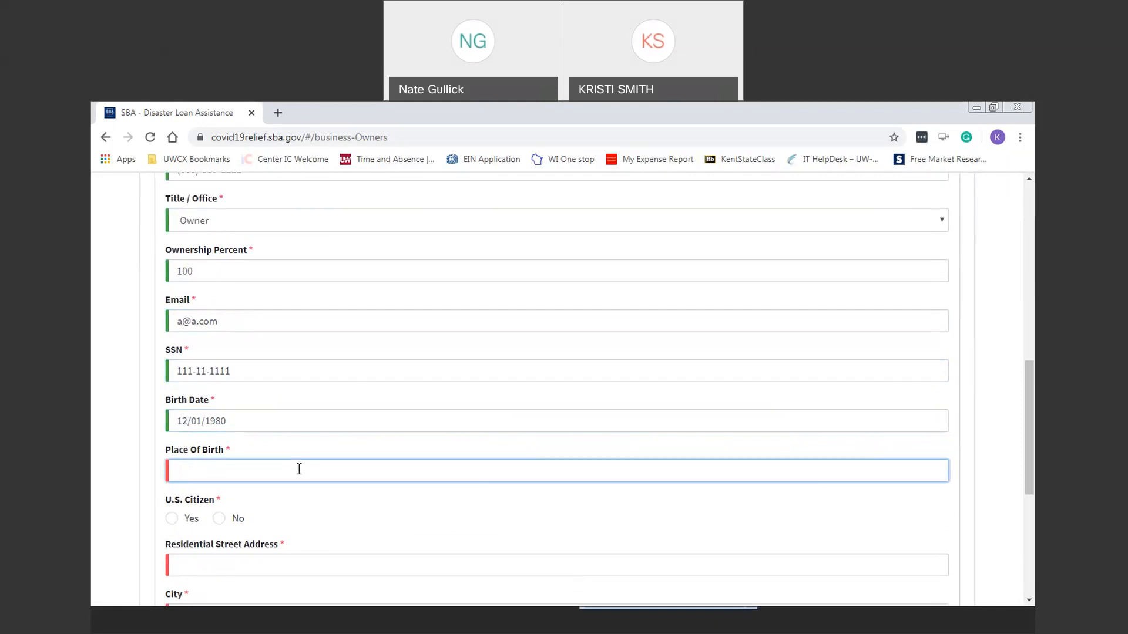
type("Madison, WI")
left_click(171, 519)
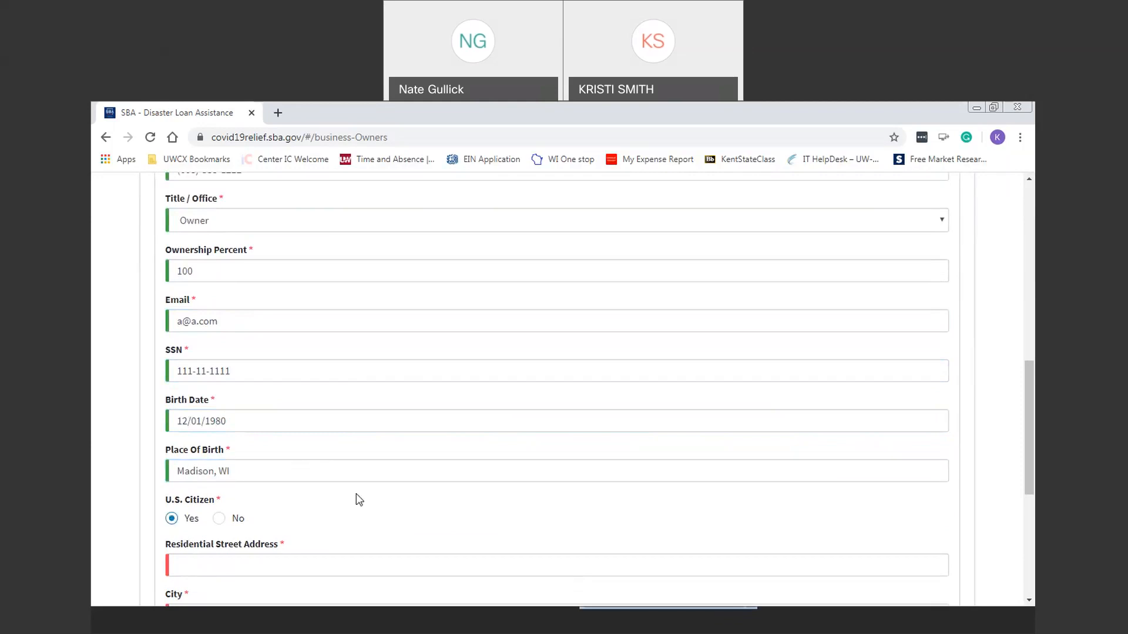
Step: Fill in the owner's residential street, city, state Wisconsin and zip code
left_click(505, 558)
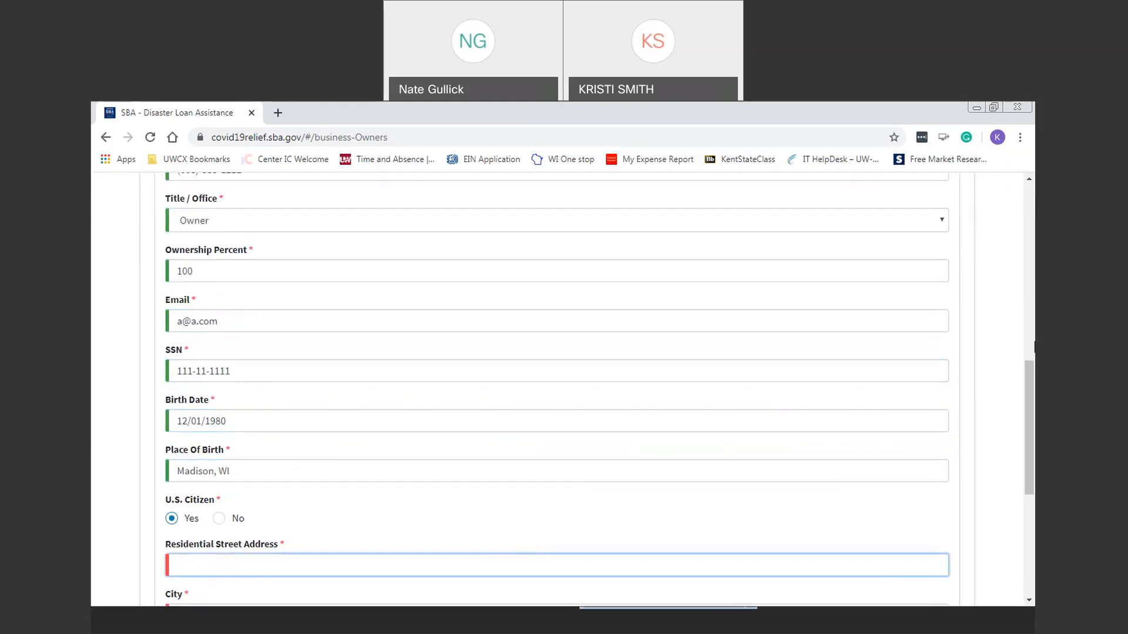
left_click_drag(1028, 365, 1023, 444)
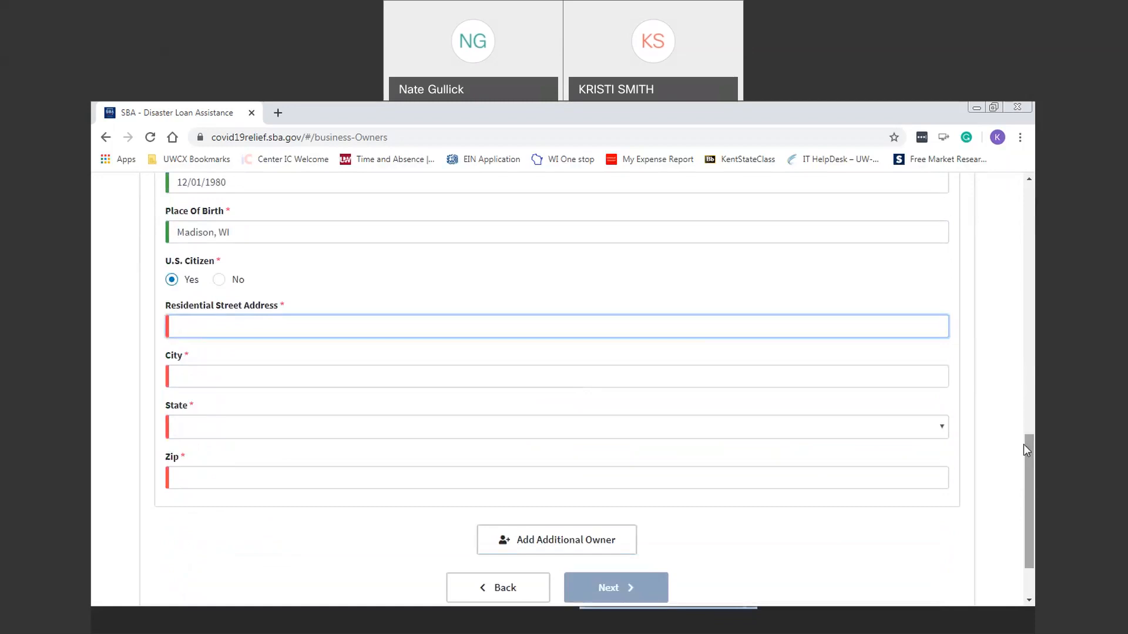
type("111 N. main Street")
key("Tab")
type("Monre")
key("Tab")
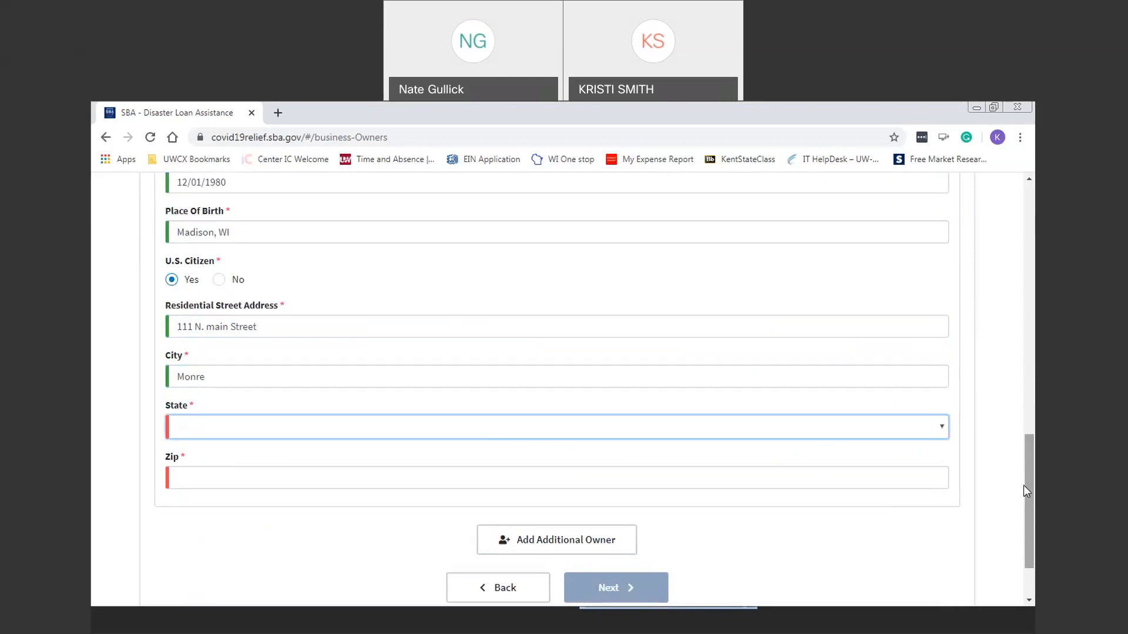
left_click(633, 382)
key("BackSpace")
type("oe")
key("Tab")
type("wi")
key("Tab")
type("53566")
key("Tab")
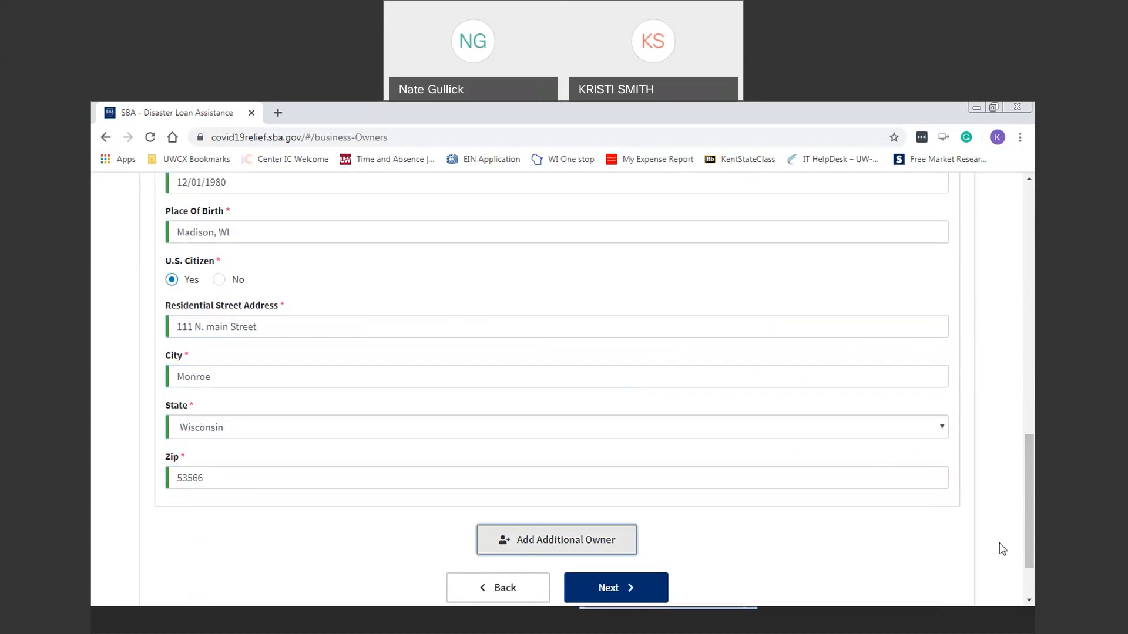
scroll(1033, 507, "up", 5)
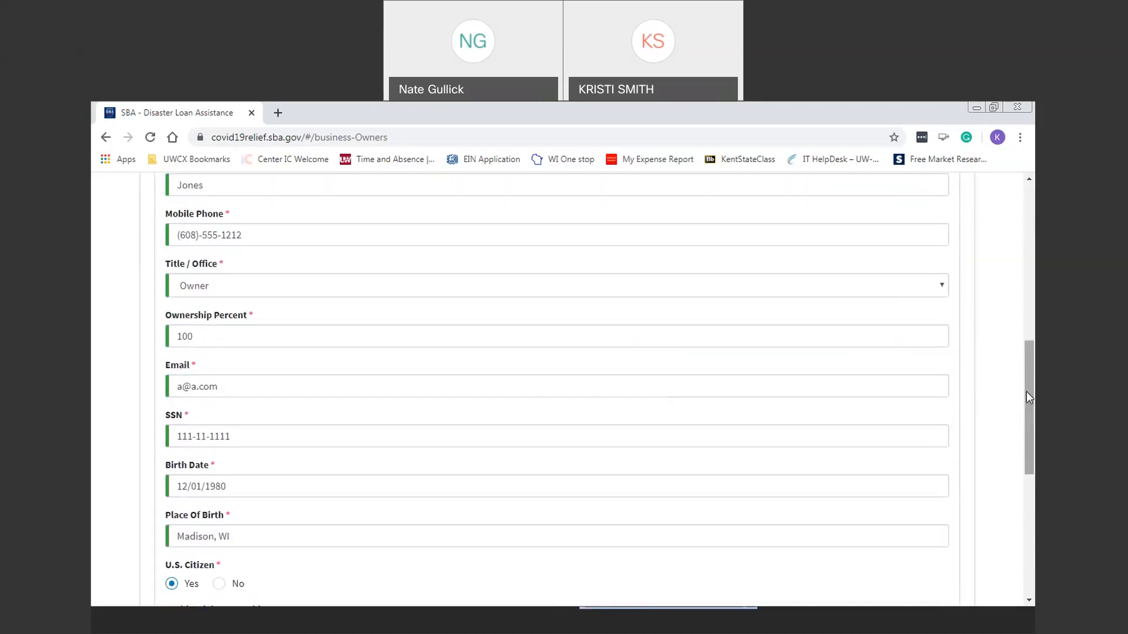
left_click_drag(1031, 398, 1034, 532)
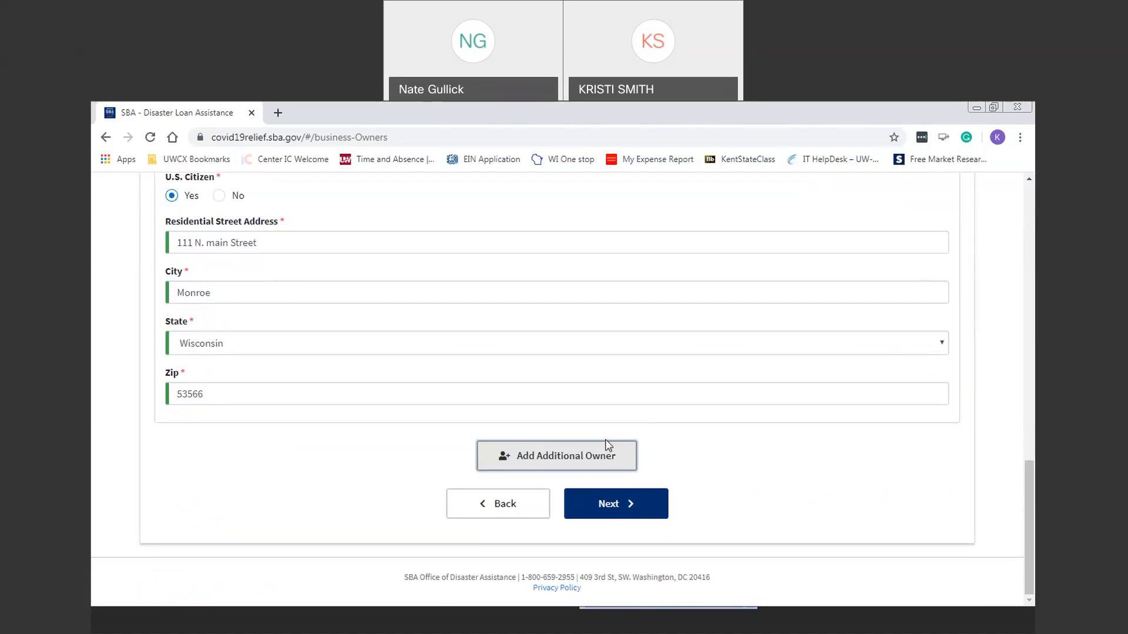
Step: Continue to Additional Information and answer No to the criminal offense, debarment and indictment questions
left_click(633, 510)
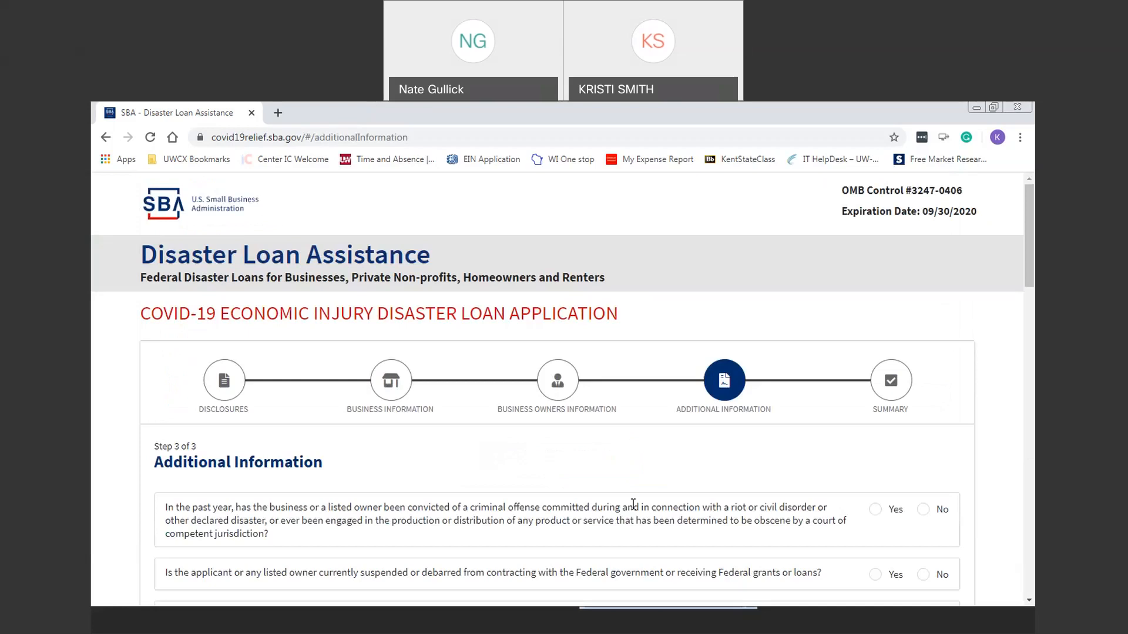
scroll(1033, 212, "down", 4)
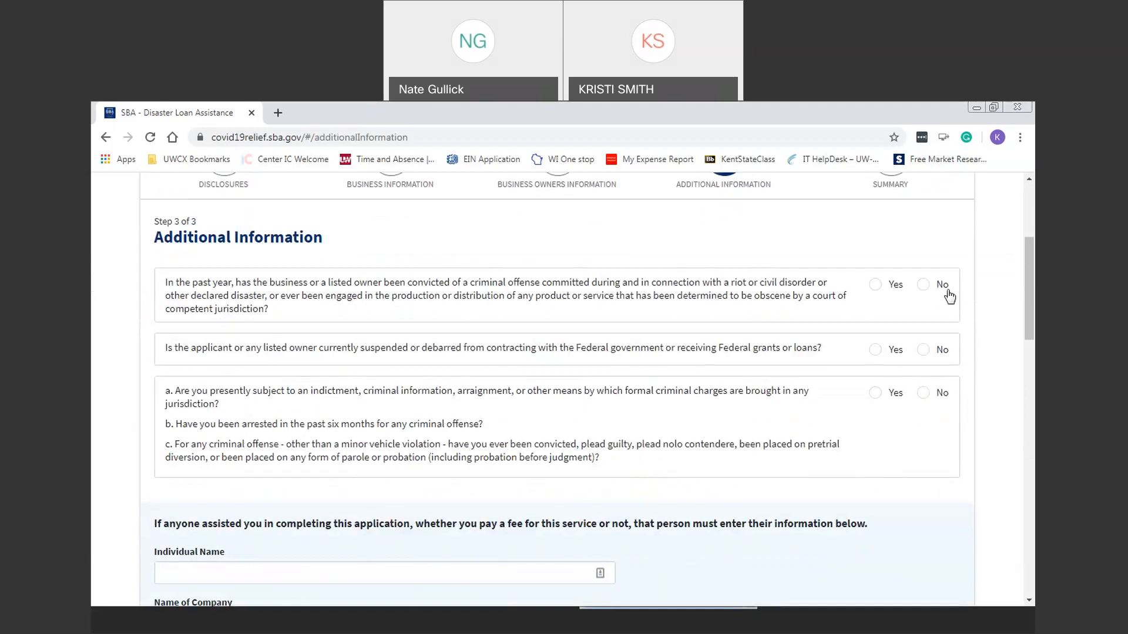
left_click(925, 286)
left_click(924, 350)
left_click(926, 398)
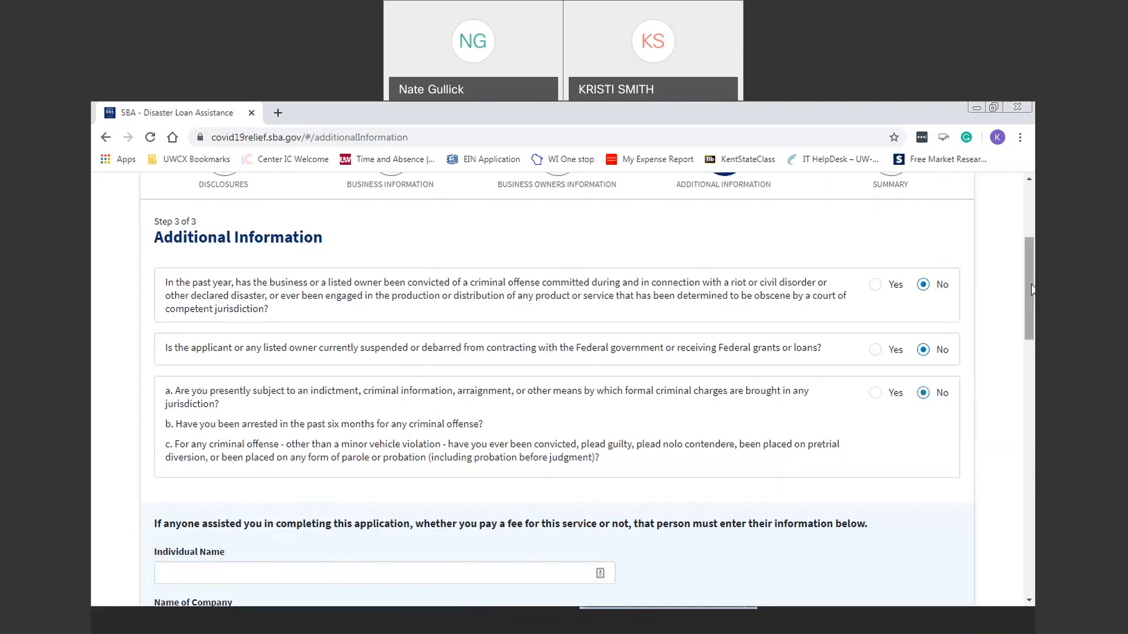
Step: Enter a preparer Fee Charged of 0
scroll(1032, 317, "down", 1)
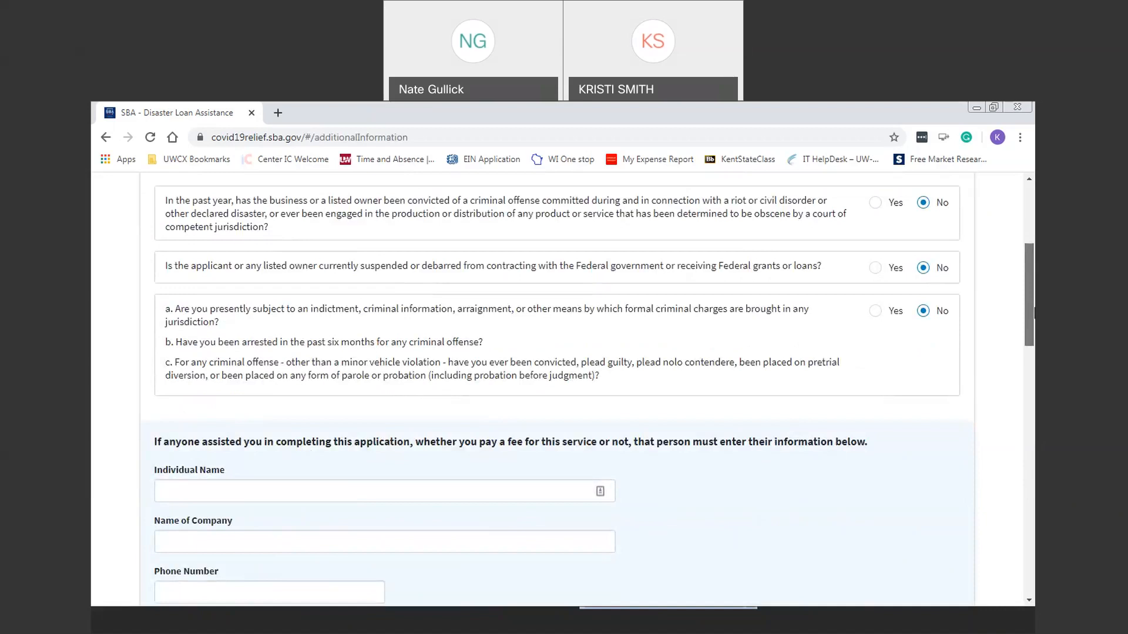
left_click_drag(1033, 312, 1032, 359)
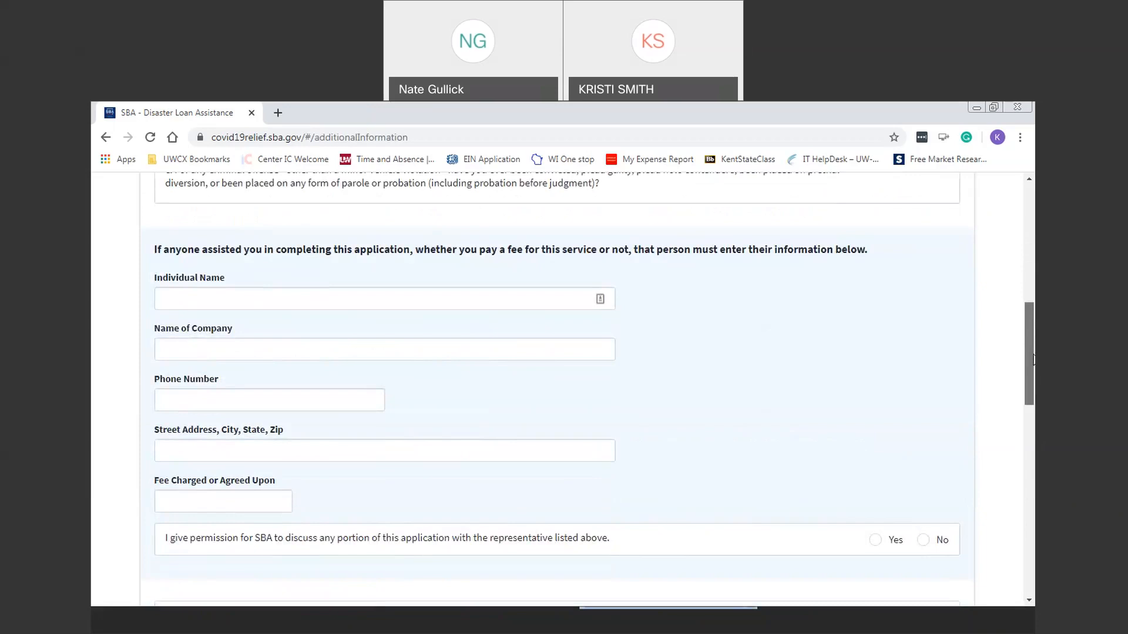
left_click_drag(1033, 360, 1033, 368)
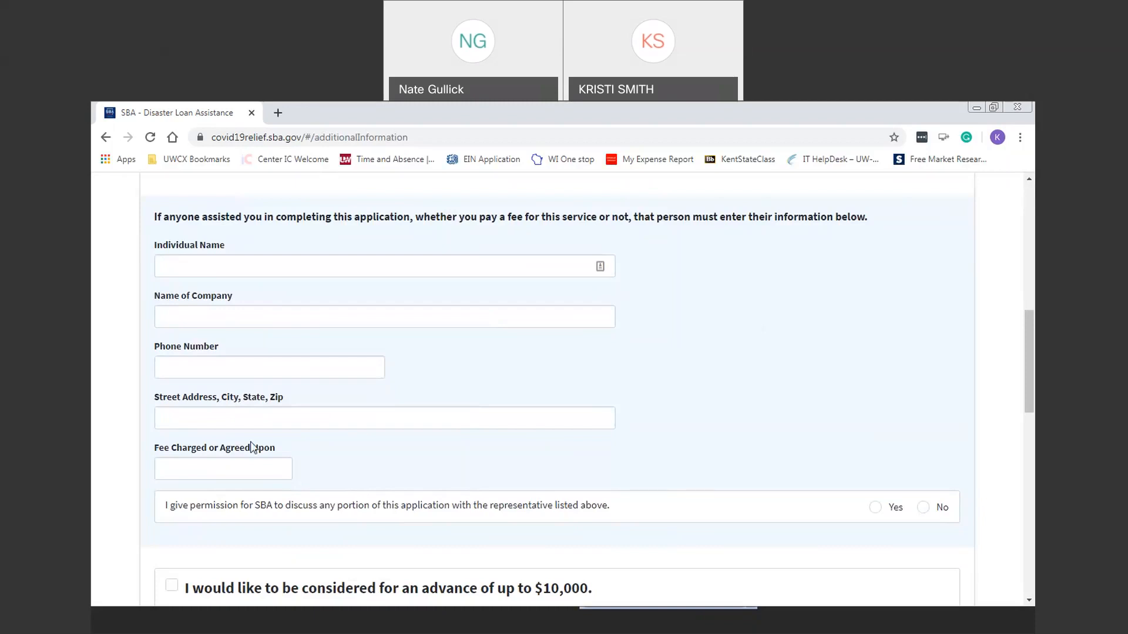
left_click(207, 469)
type("0")
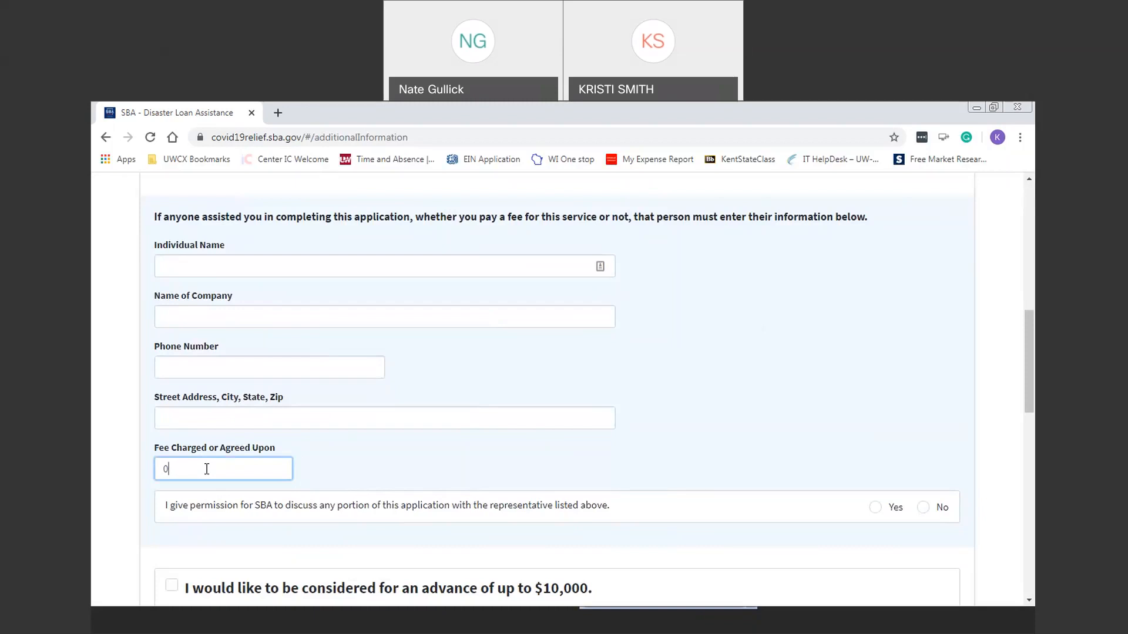
Step: Enter the preparer's name, company WI SBDC and phone, and grant SBA permission Yes
left_click(296, 269)
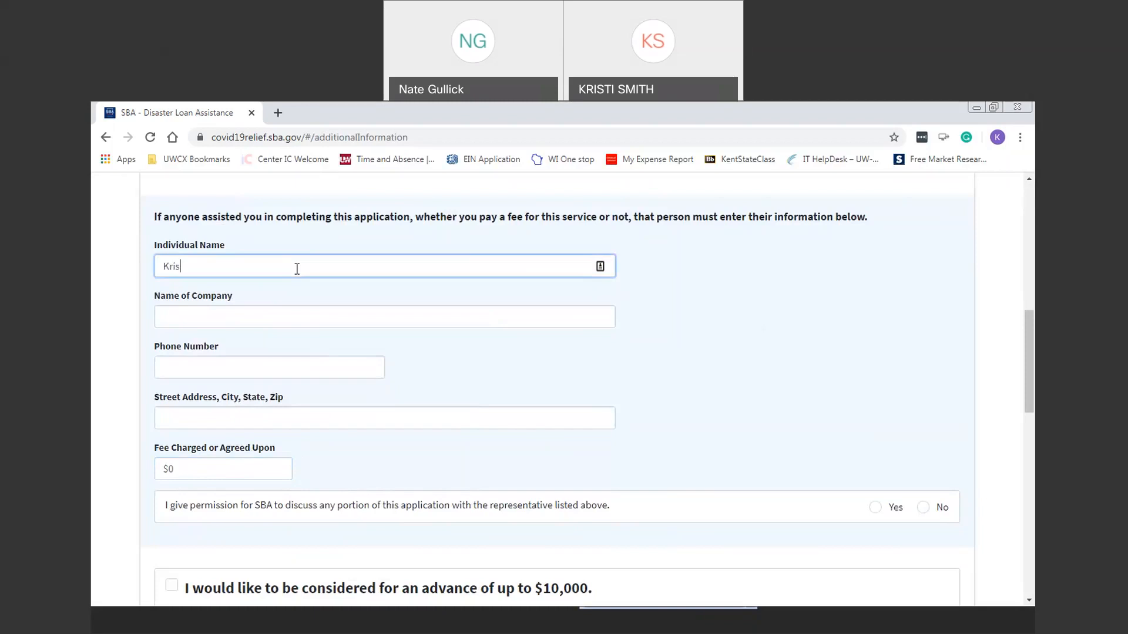
key("Tab")
type("WI SBDC")
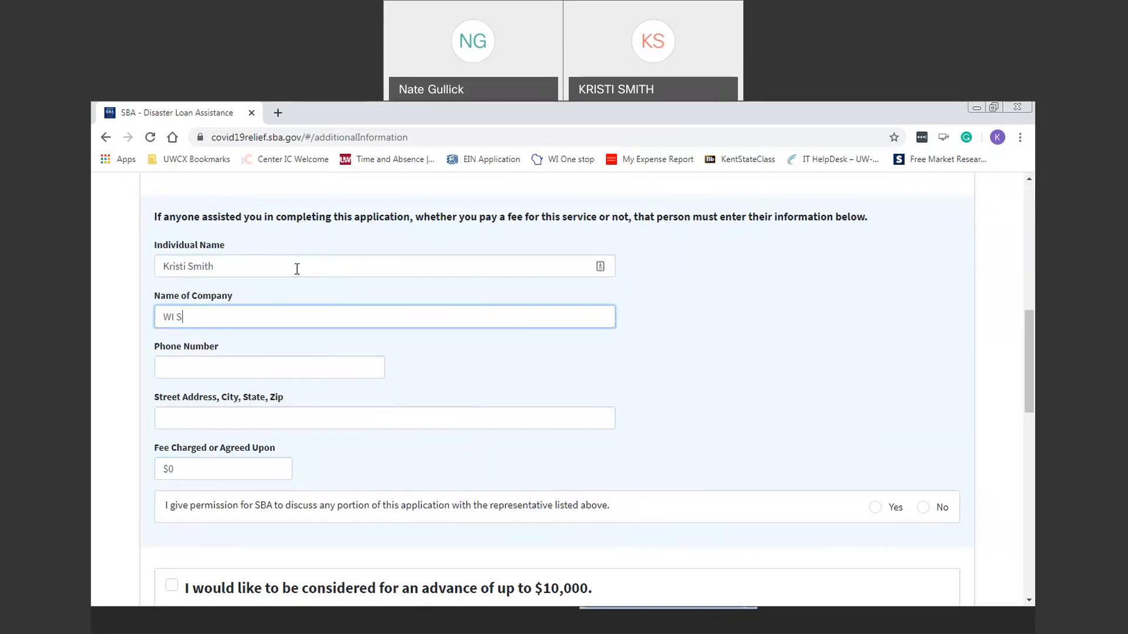
key("Tab")
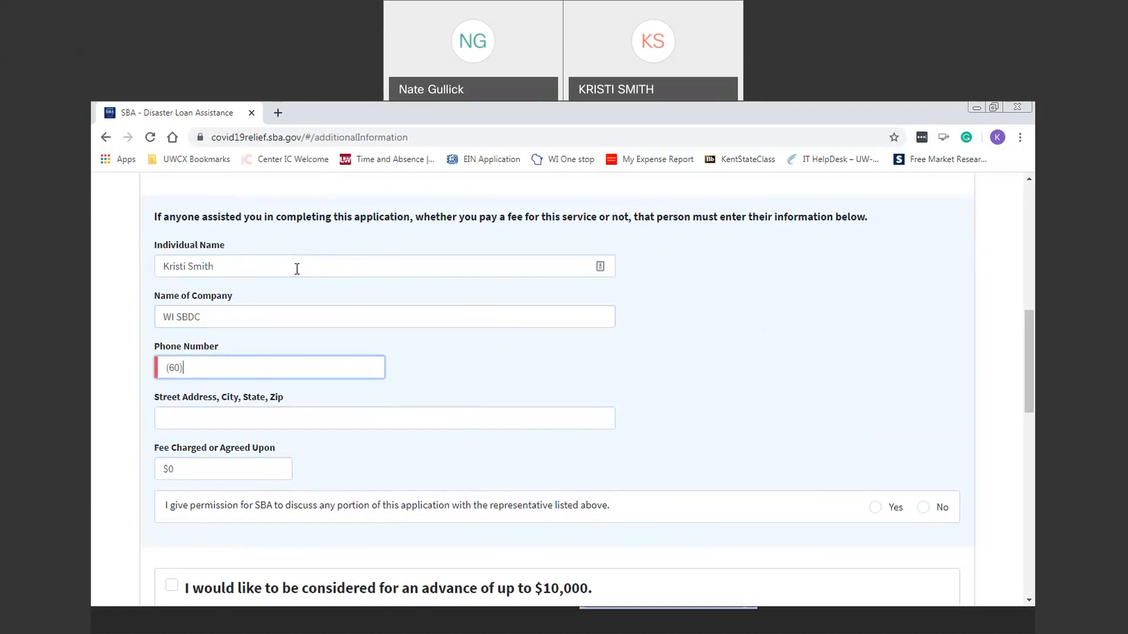
key("Tab")
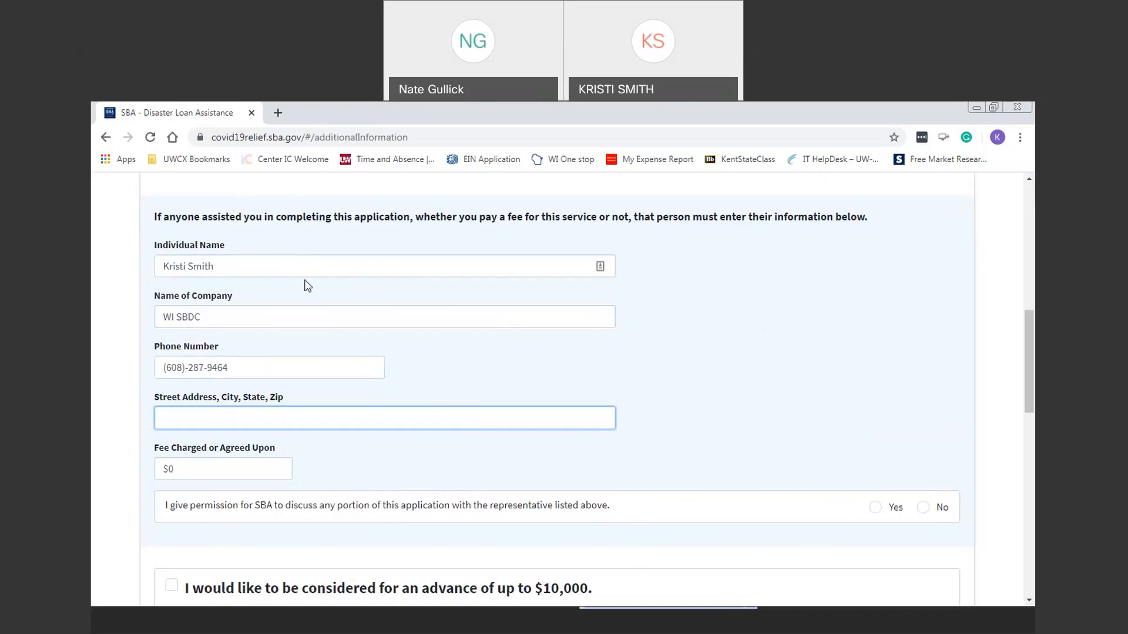
left_click(894, 509)
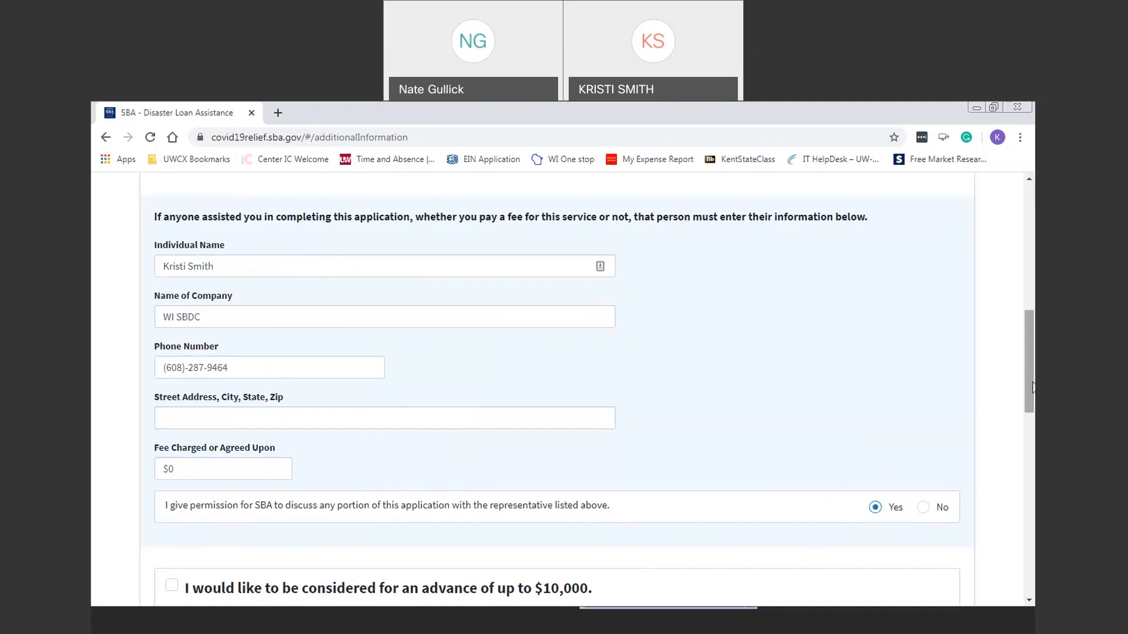
scroll(1032, 401, "down", 1)
scroll(1032, 402, "down", 5)
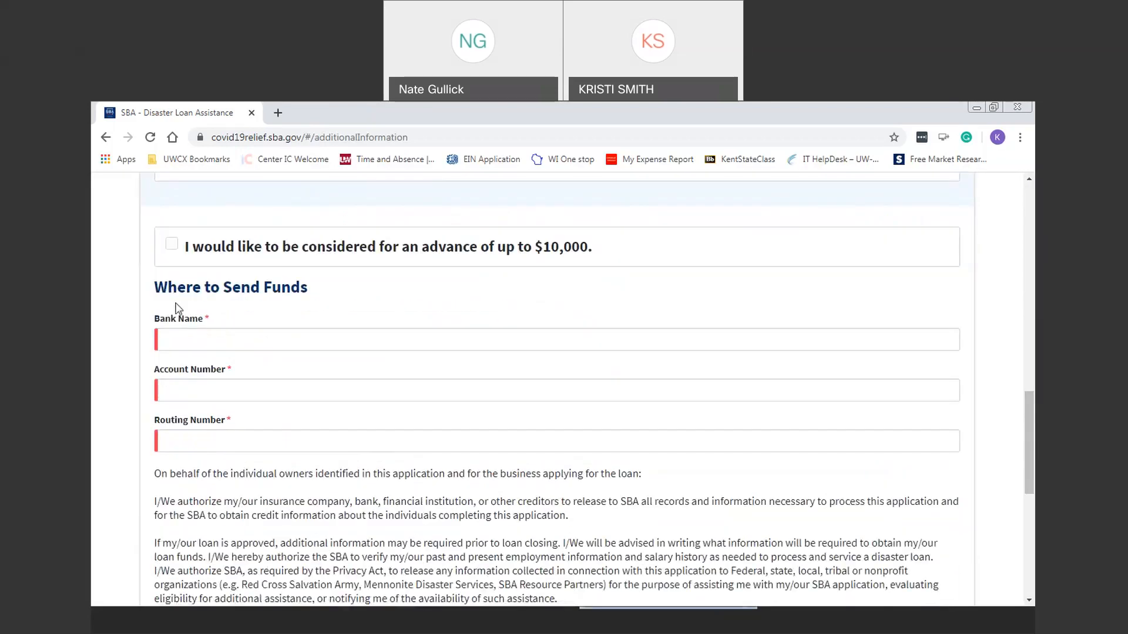
Step: Request the $10,000 advance and enter First national Bank with its account and routing numbers
left_click(172, 255)
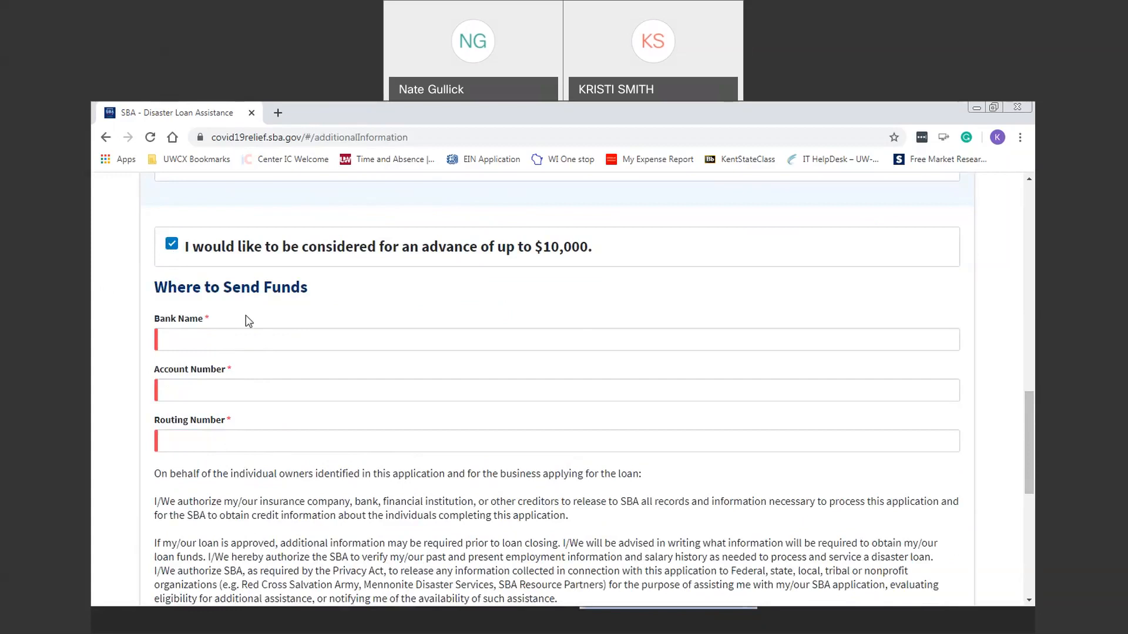
left_click(246, 336)
type("Fir")
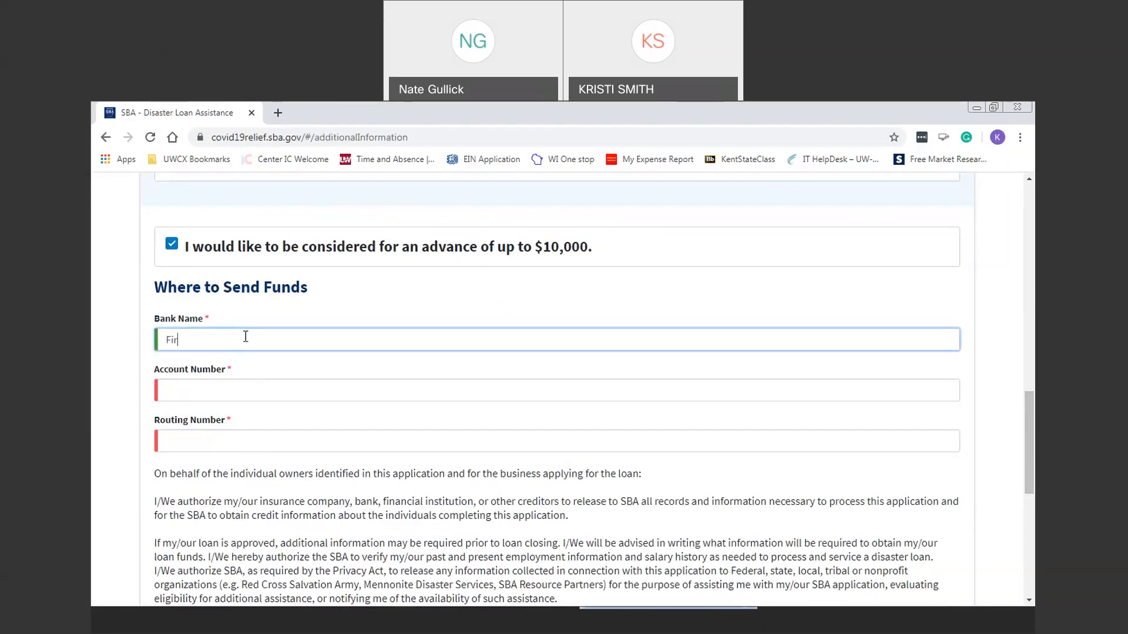
type("st national Bank")
left_click(292, 398)
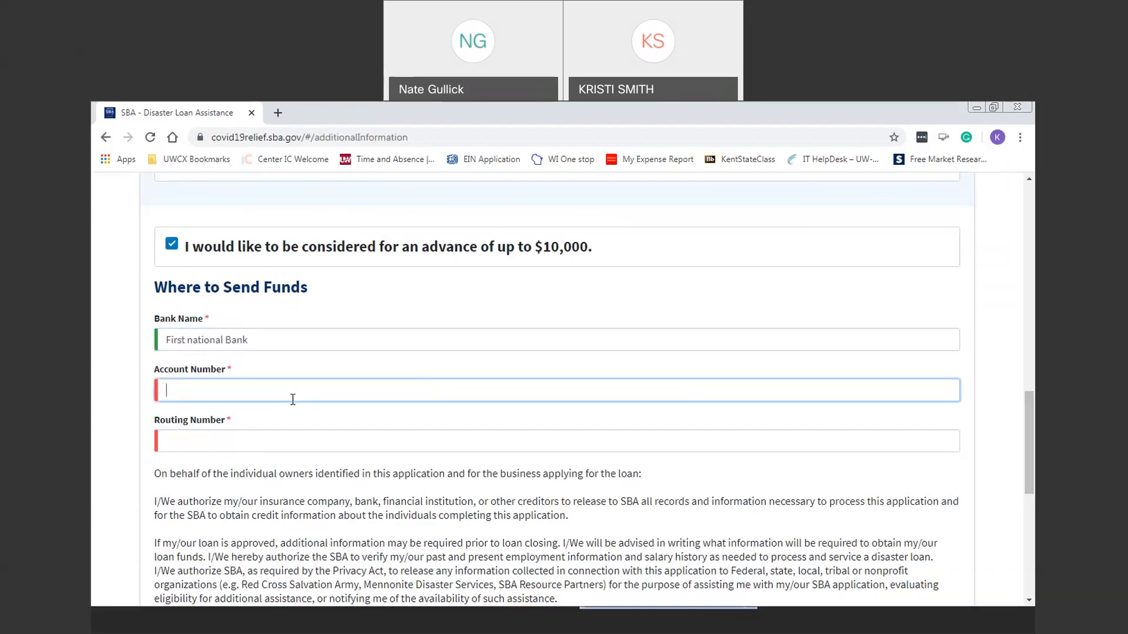
type("1111111")
key("Tab")
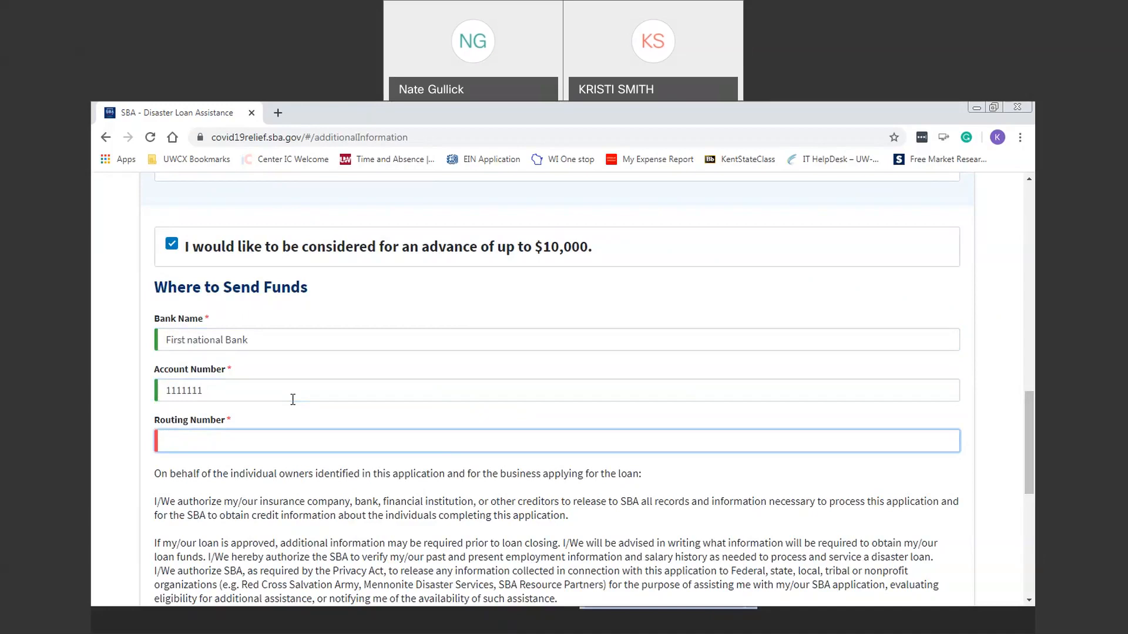
type("050532970")
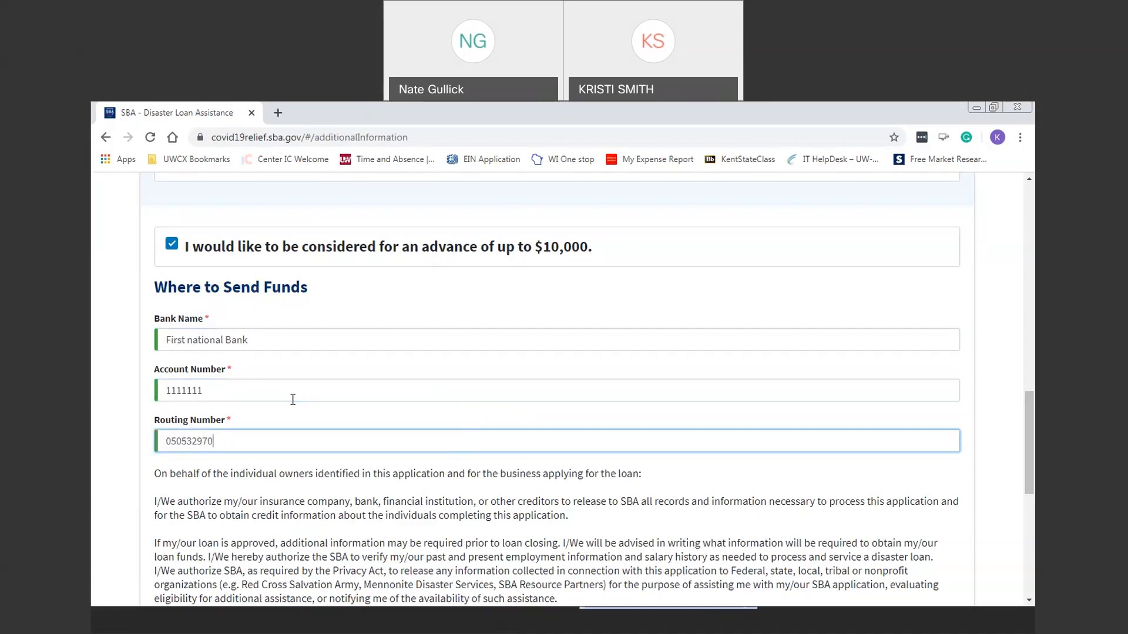
Step: Tick the certification that the information is true under penalty of perjury
left_click_drag(1033, 425, 1032, 481)
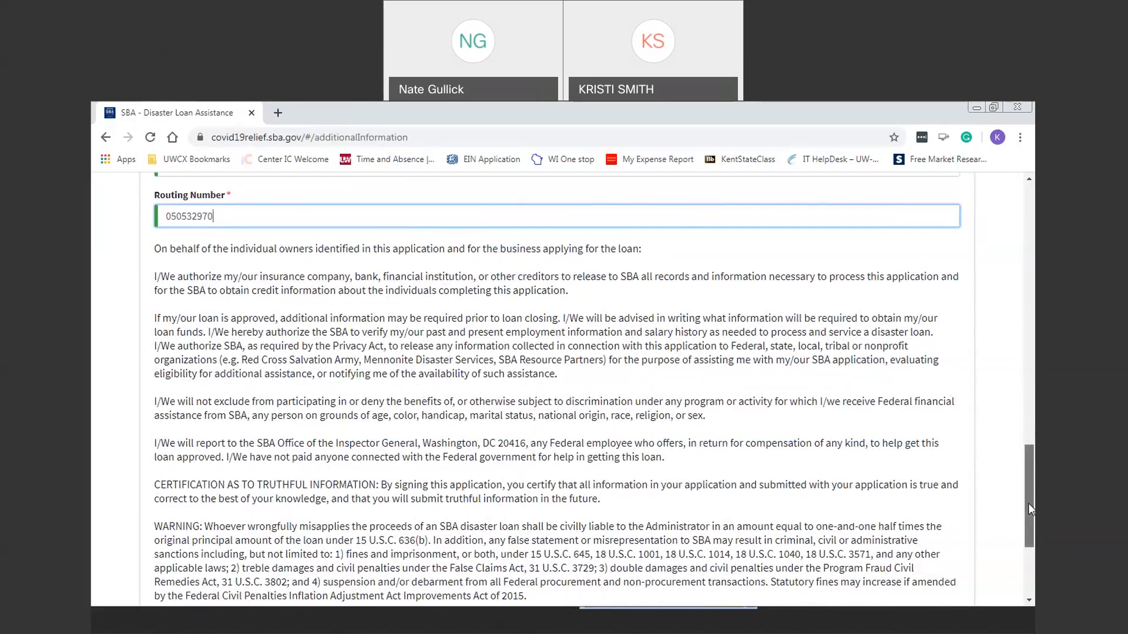
scroll(1029, 507, "down", 4)
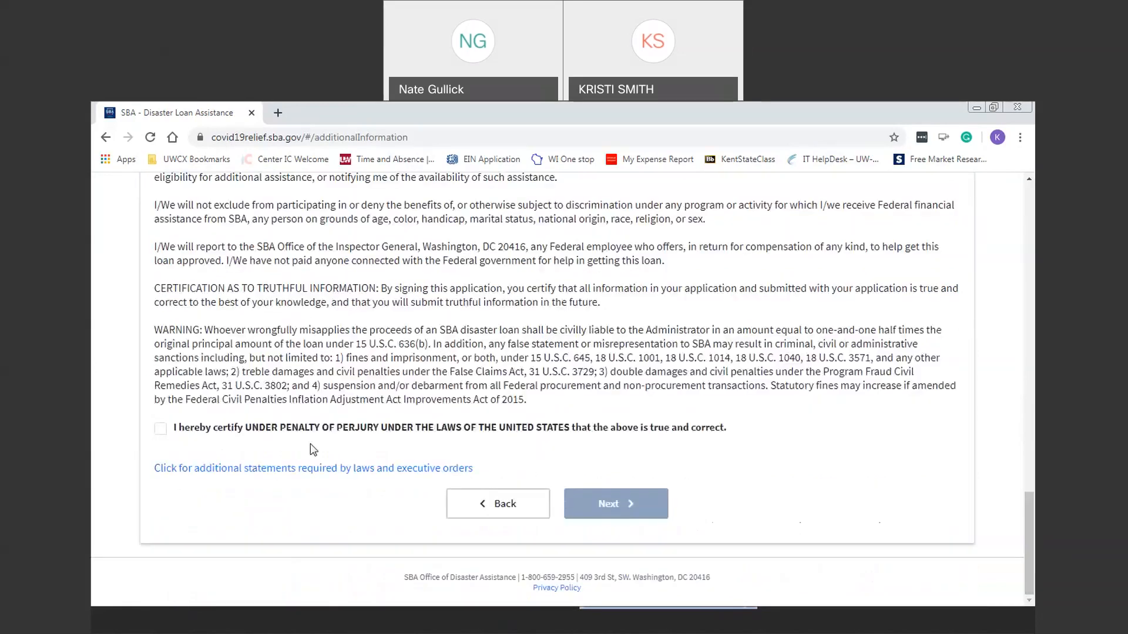
left_click(161, 429)
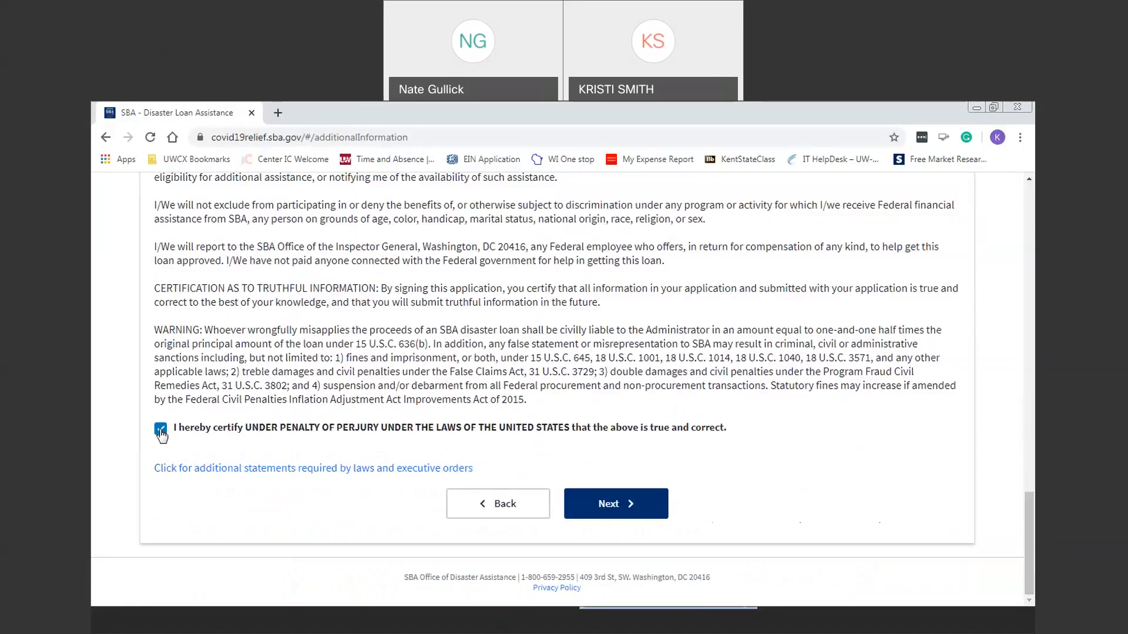
Step: Continue to the Summary page and scroll through it to the bottom
left_click(616, 506)
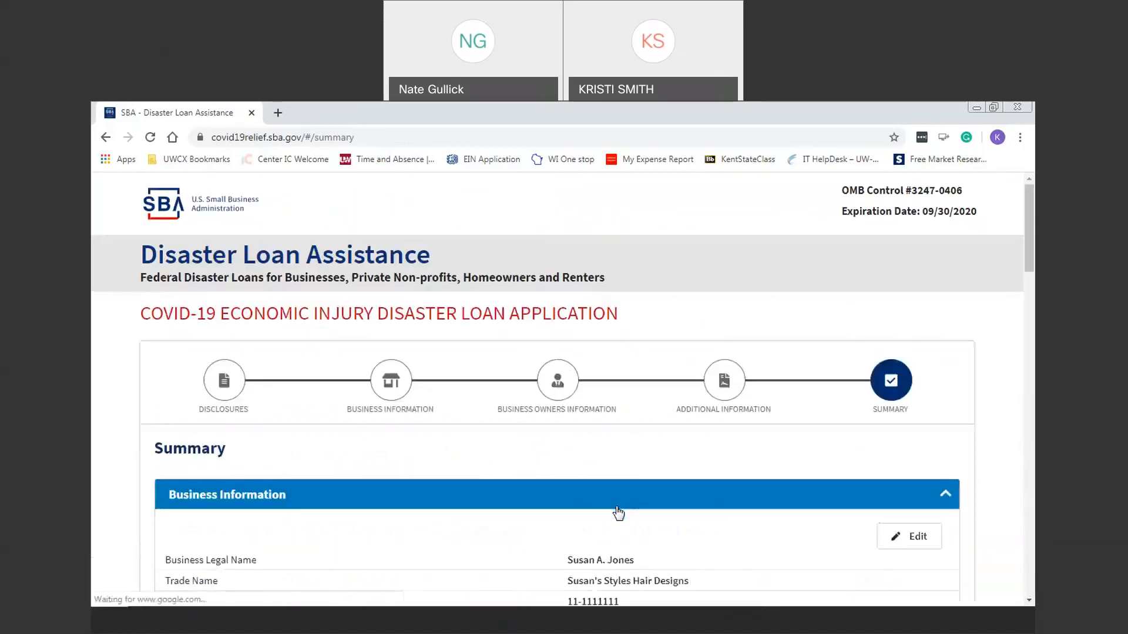
scroll(520, 339, "down", 5)
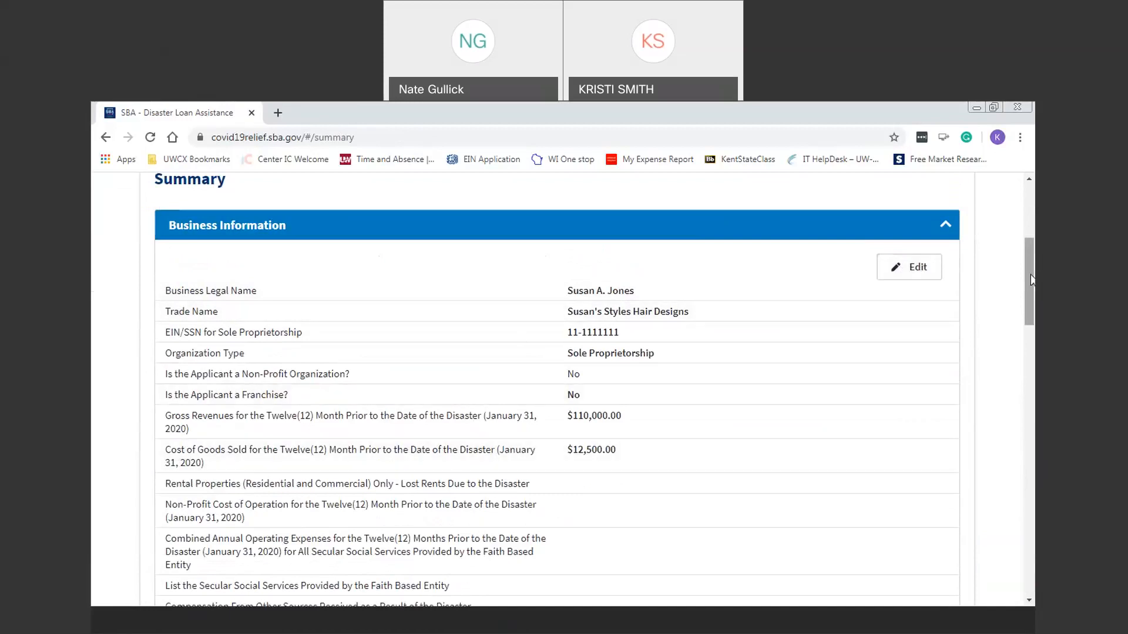
scroll(1032, 307, "down", 2)
left_click_drag(1032, 306, 1026, 535)
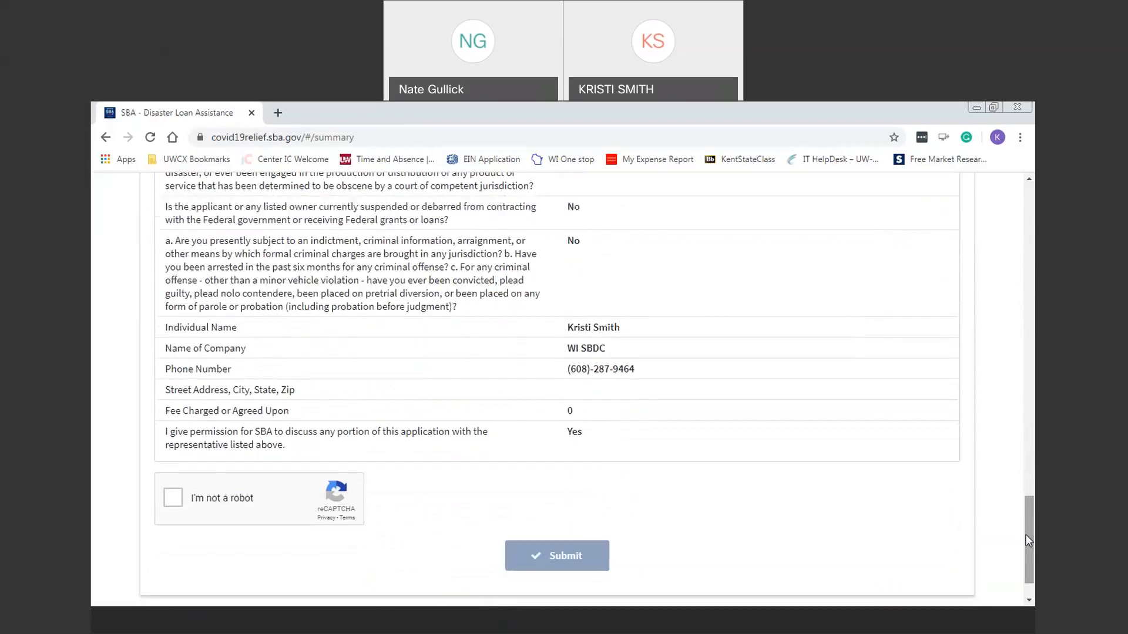
left_click(174, 499)
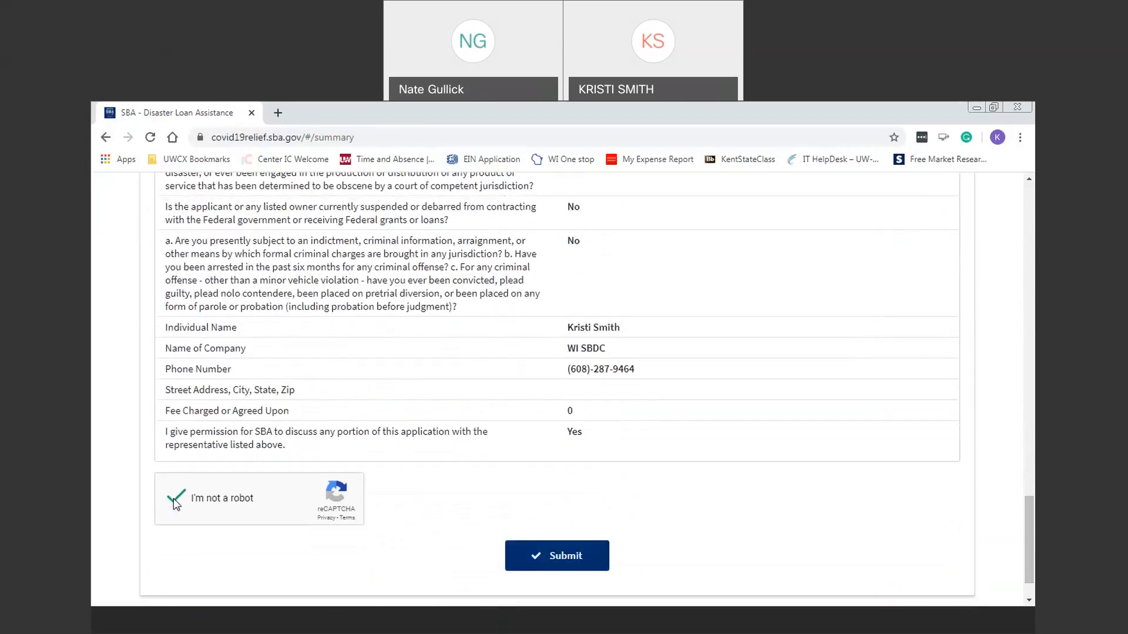